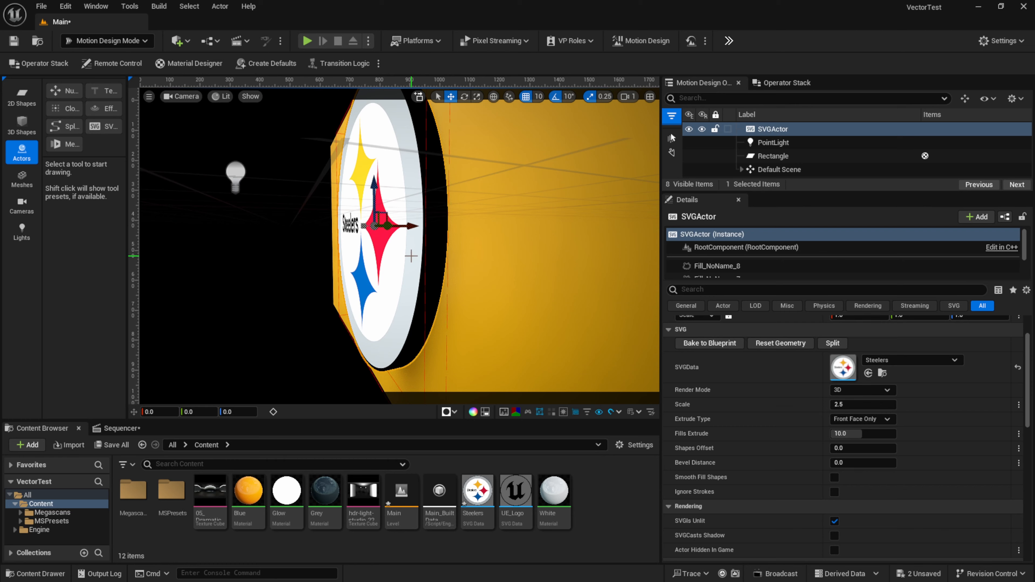
Try a Fills Extrude value of 1 on the SVG actor and set it back to 10
click(861, 433)
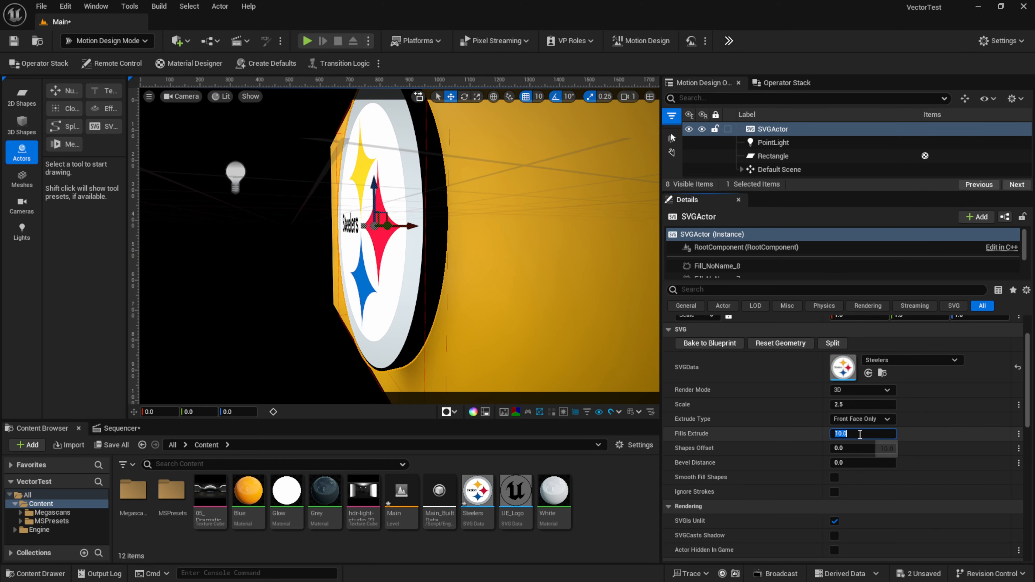
text(1)
key(Return)
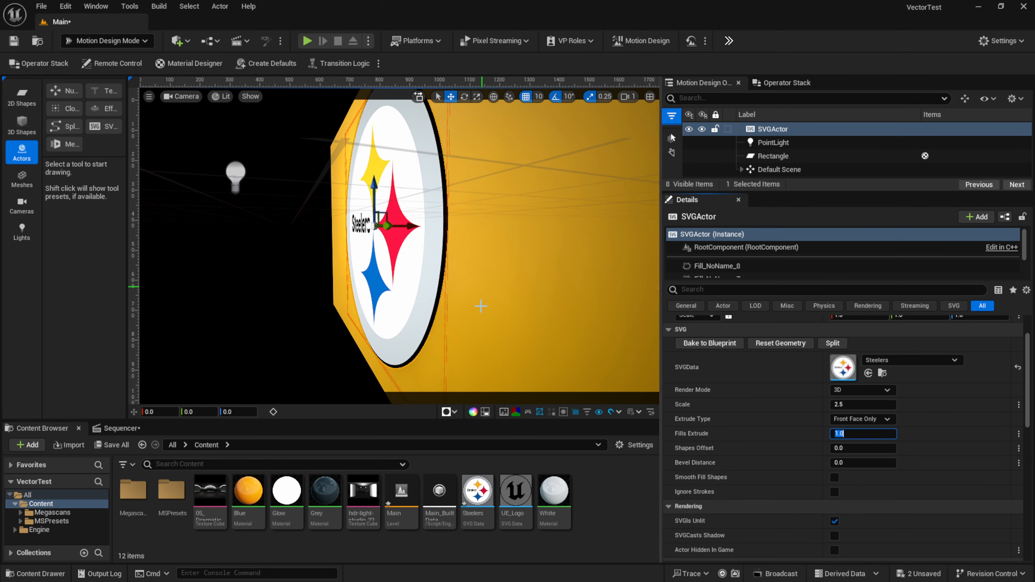
text(10)
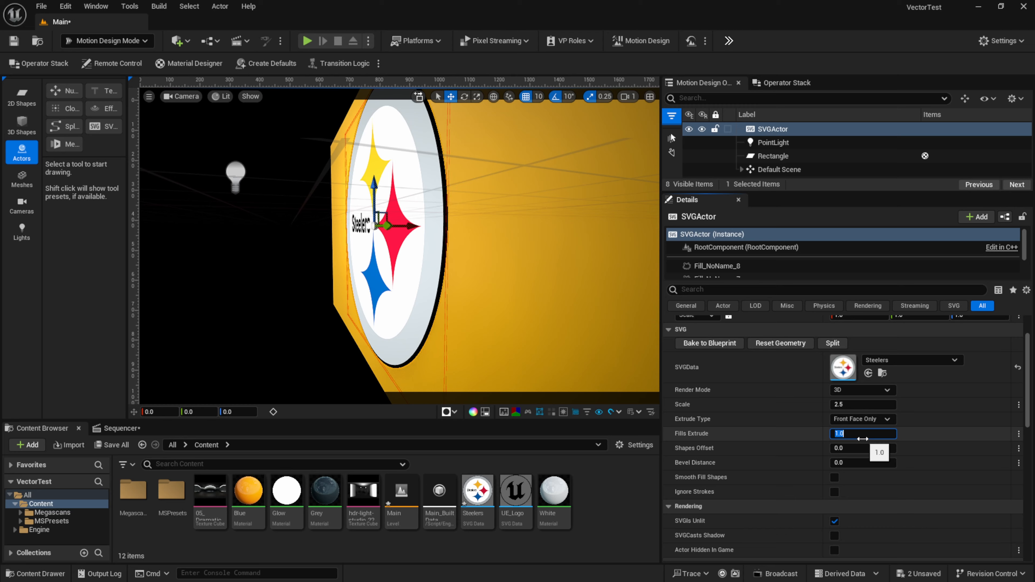
key(Return)
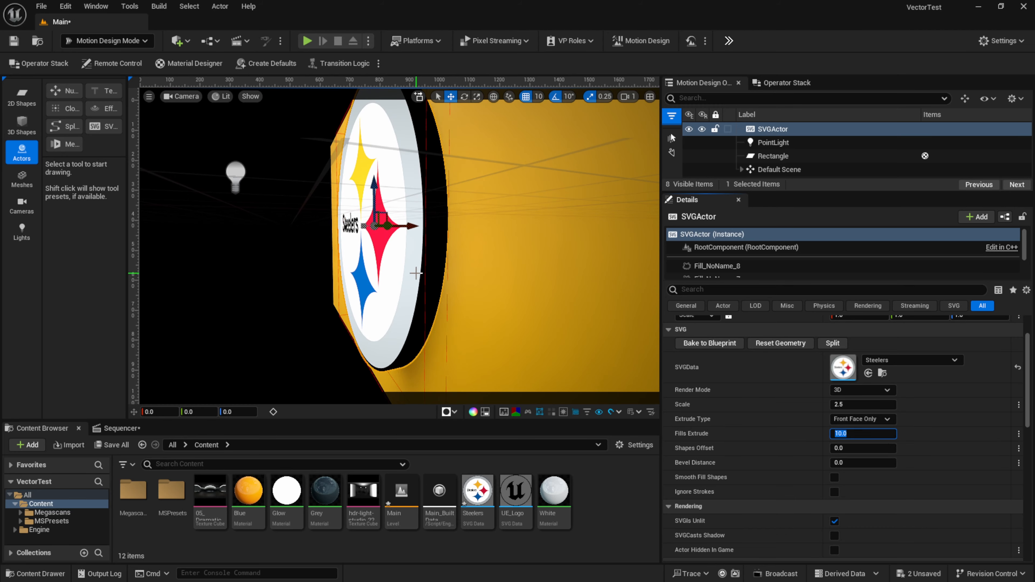
Set the SVG actor's Shapes Offset to 10 and examine the spread-out shapes from the side
alt+drag(385, 269, 413, 281)
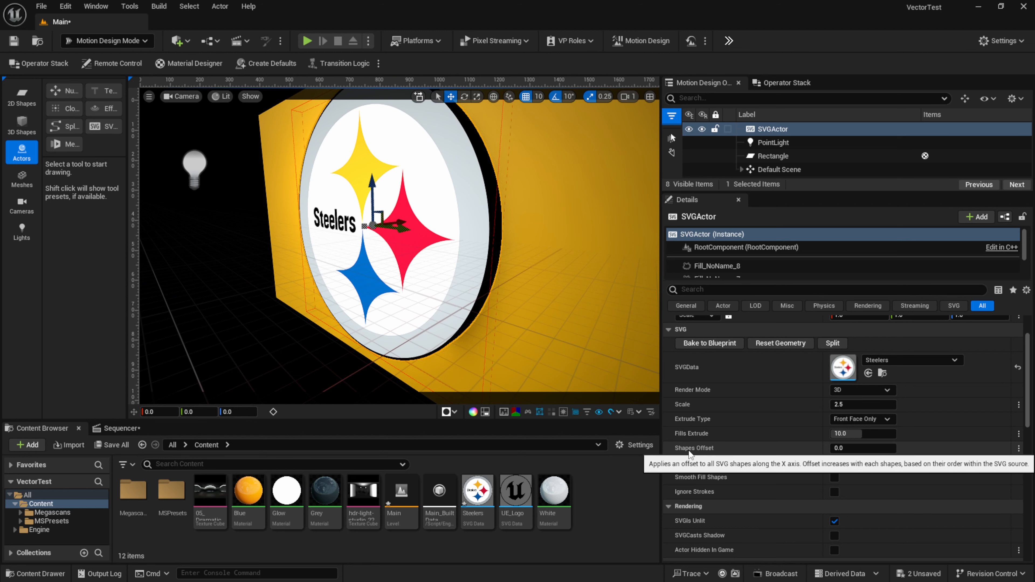
click(856, 448)
text(10)
key(Return)
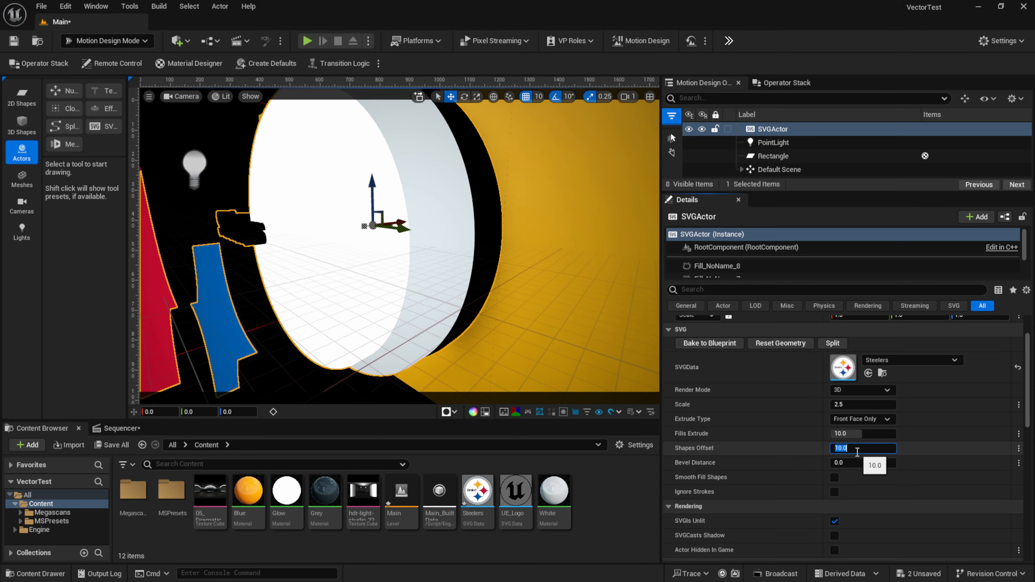
alt+drag(351, 335, 314, 333)
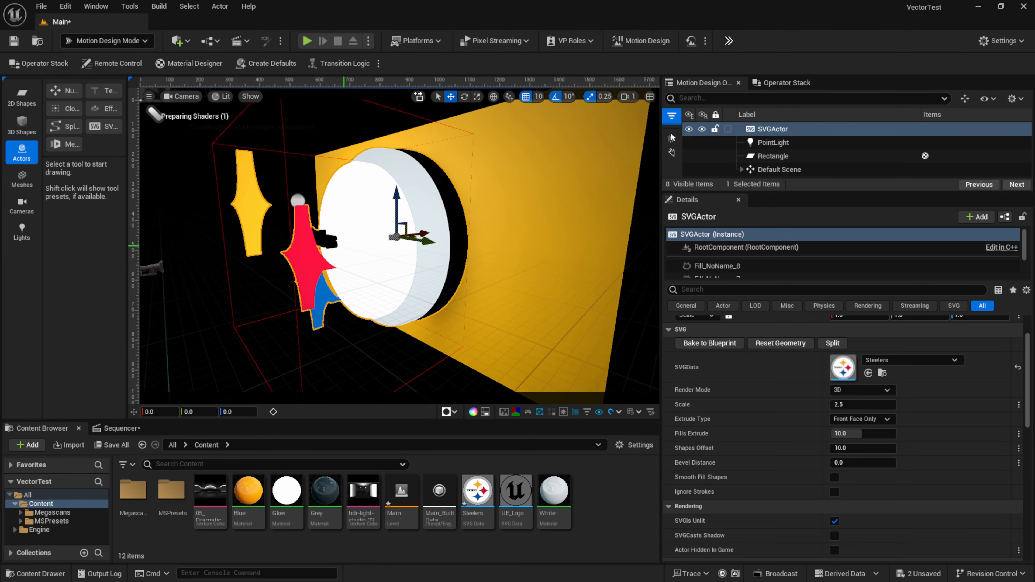
alt+drag(343, 246, 306, 260)
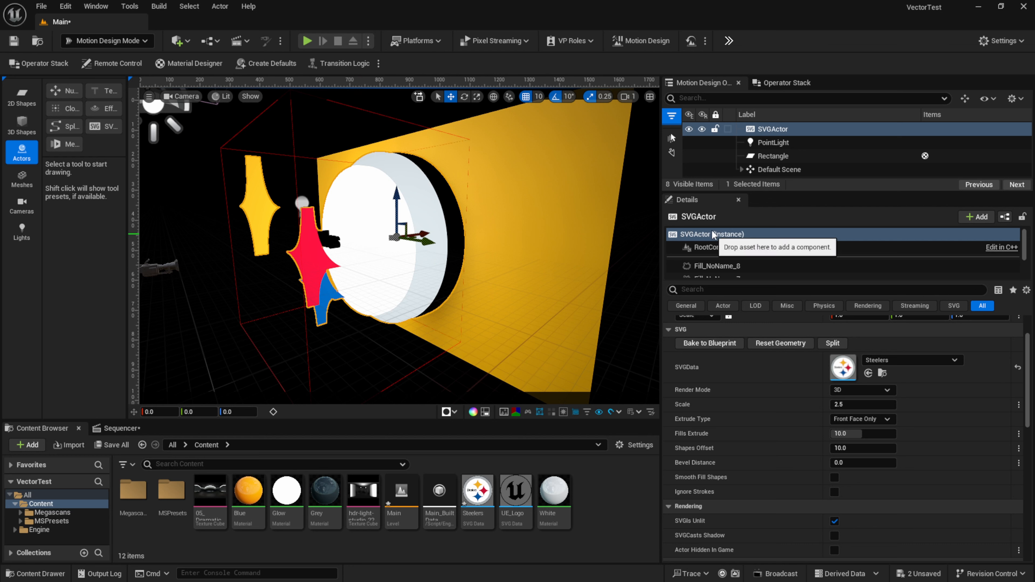
Examine the SVG actor's individual fill components by selecting them one by one, ending with Fill_NoName_8
drag(743, 280, 758, 390)
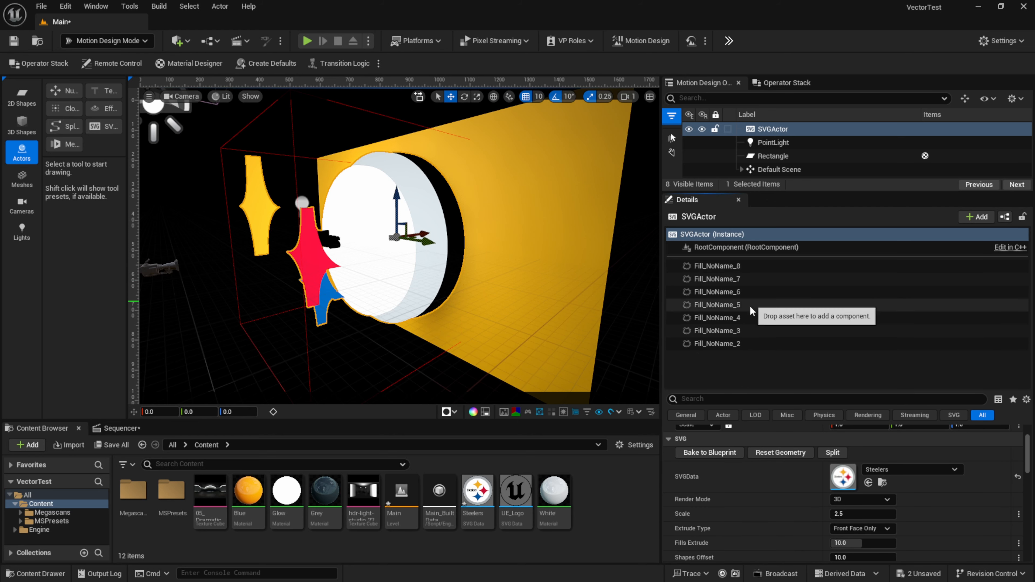
click(749, 343)
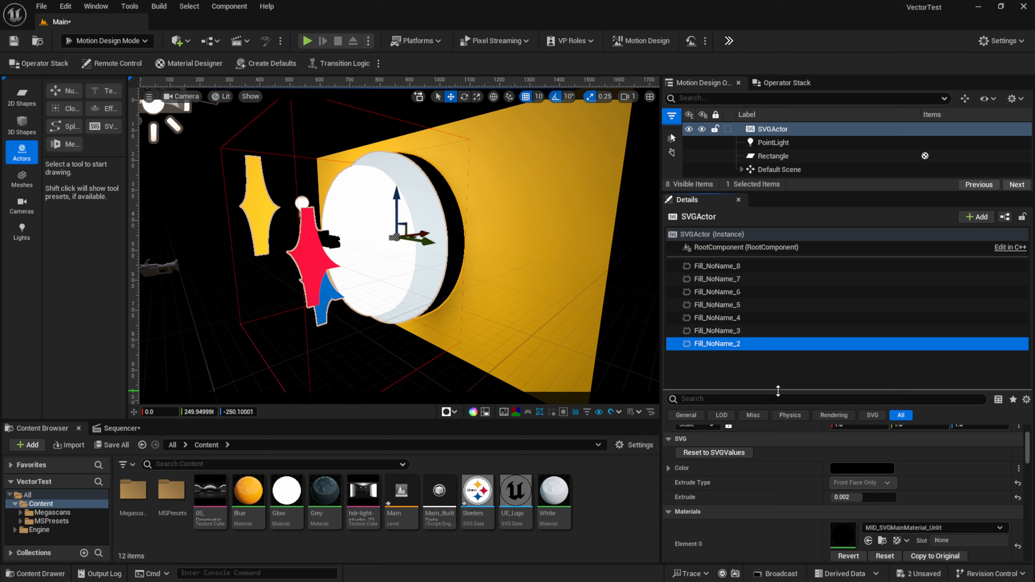
drag(776, 392, 776, 358)
click(751, 331)
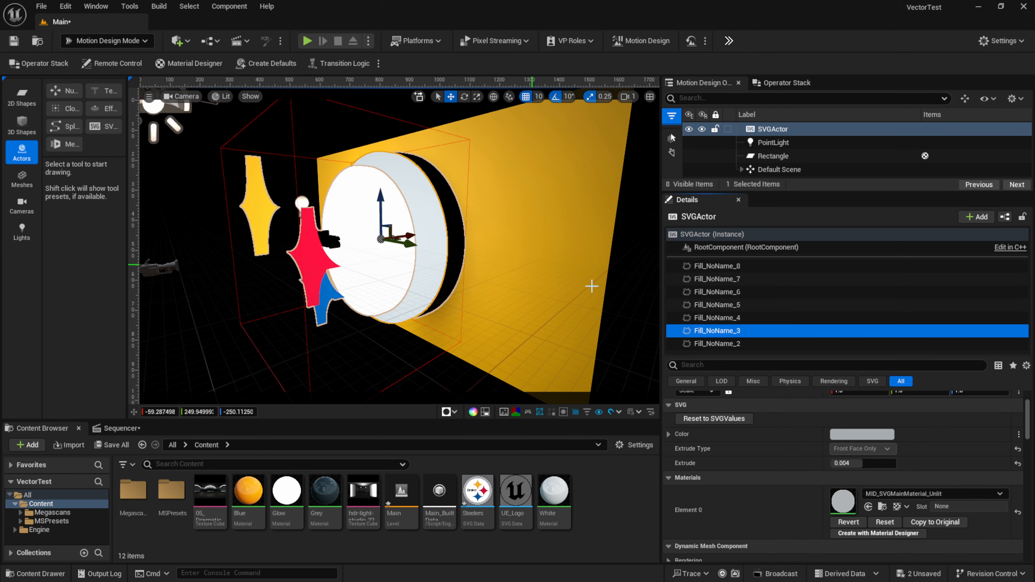
click(761, 315)
click(758, 279)
click(757, 267)
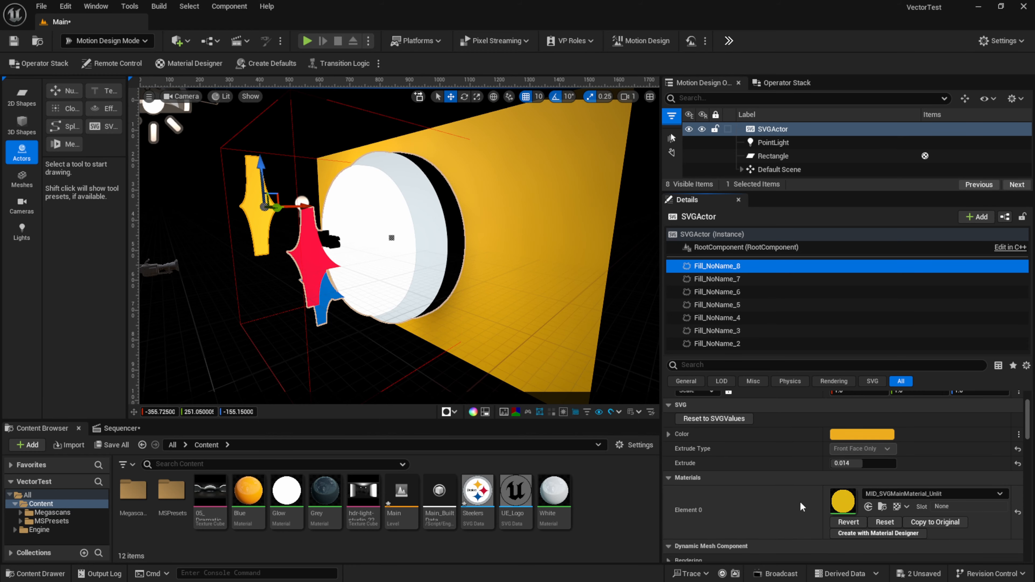
Try recolouring the yellow star's fill component and moving it along its X axis
click(848, 438)
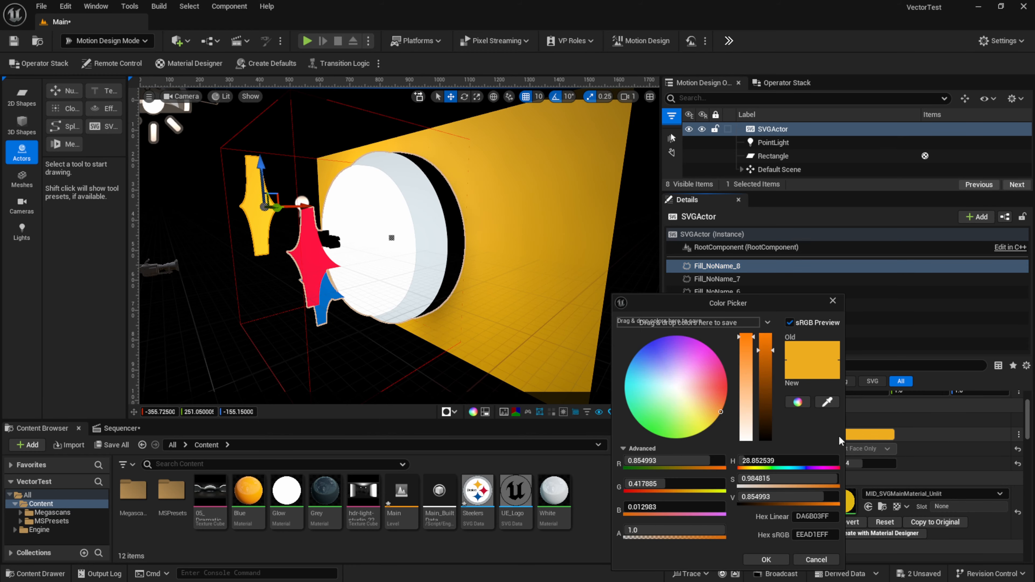
drag(718, 382, 758, 393)
click(822, 562)
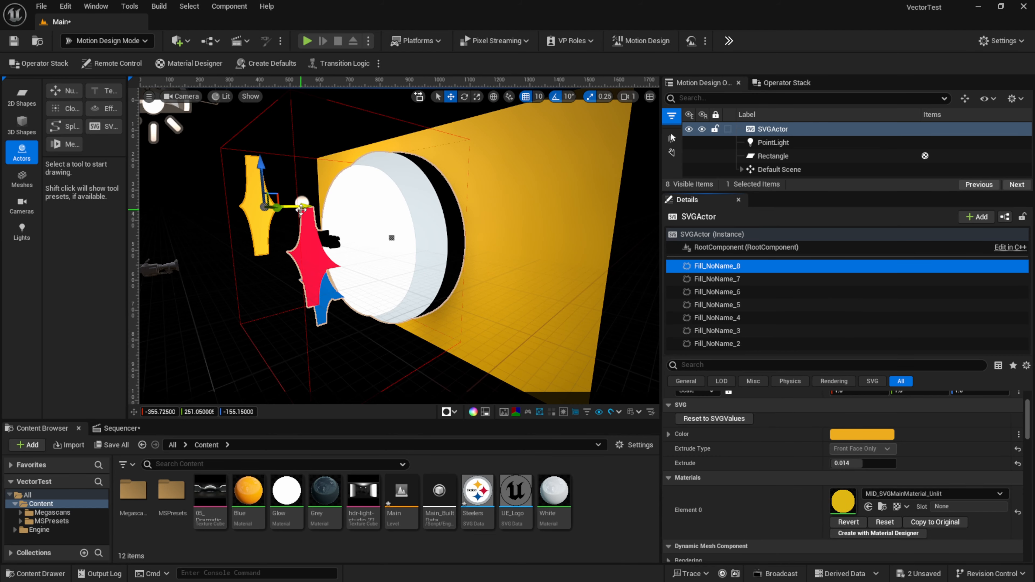
mouse_move(300, 210)
mouse_down()
mouse_move(326, 210)
mouse_move(297, 214)
mouse_up()
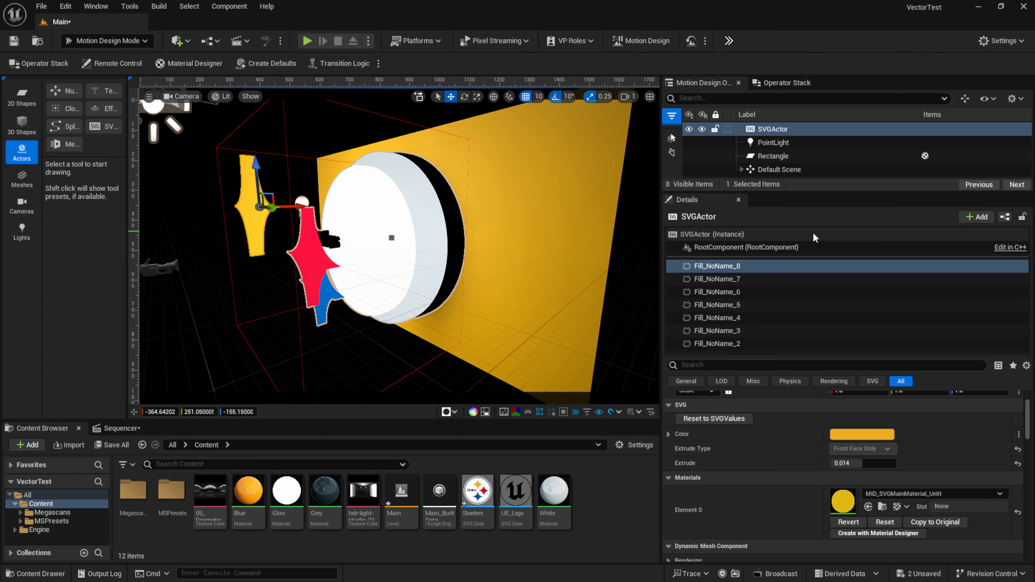
click(743, 278)
click(742, 267)
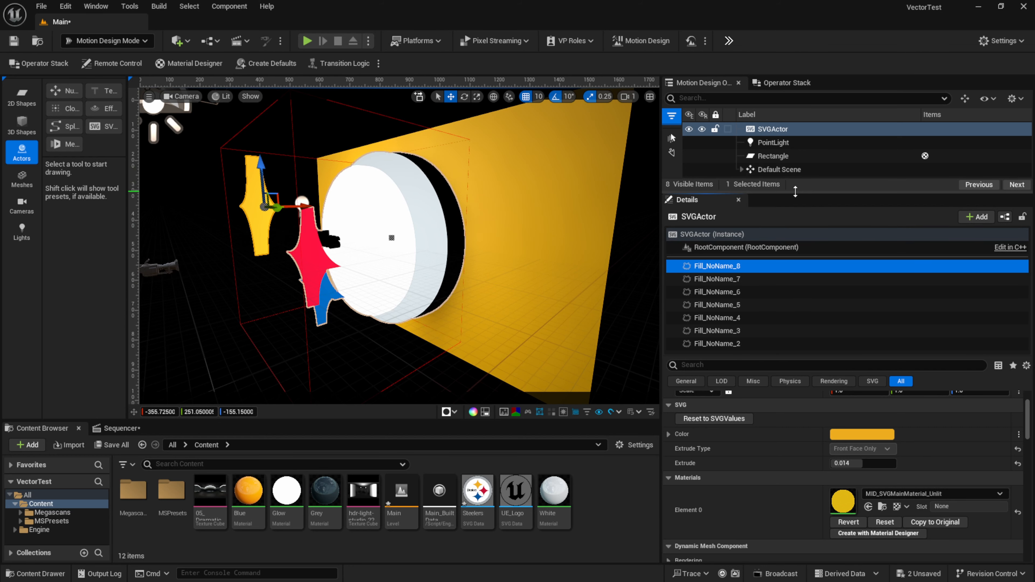
For the whole SVGActor, turn off SVGIs Unlit and turn on SVGCasts Shadow
drag(795, 191, 796, 302)
click(753, 219)
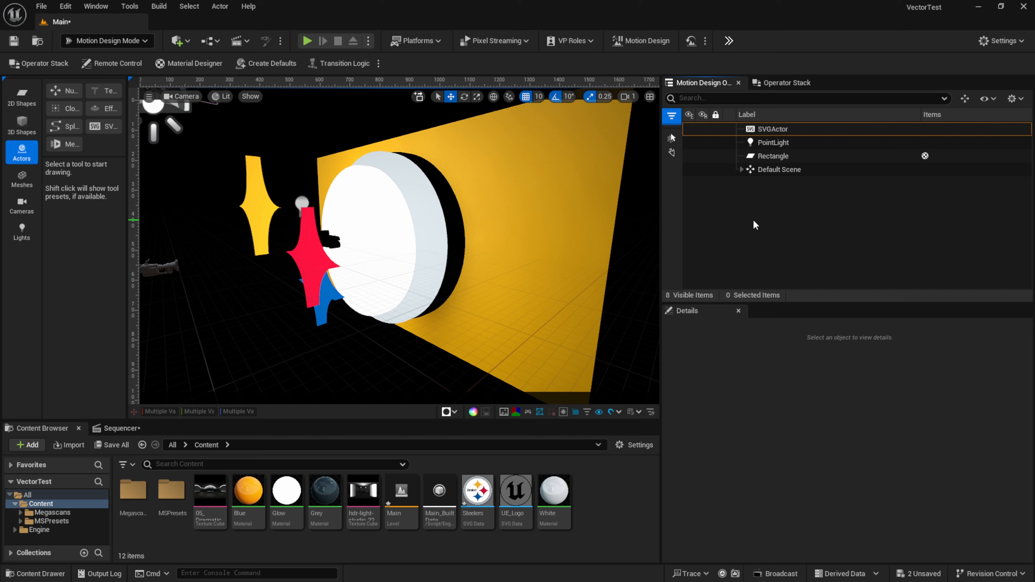
click(774, 130)
drag(794, 296, 794, 196)
scroll(771, 481, down, 5)
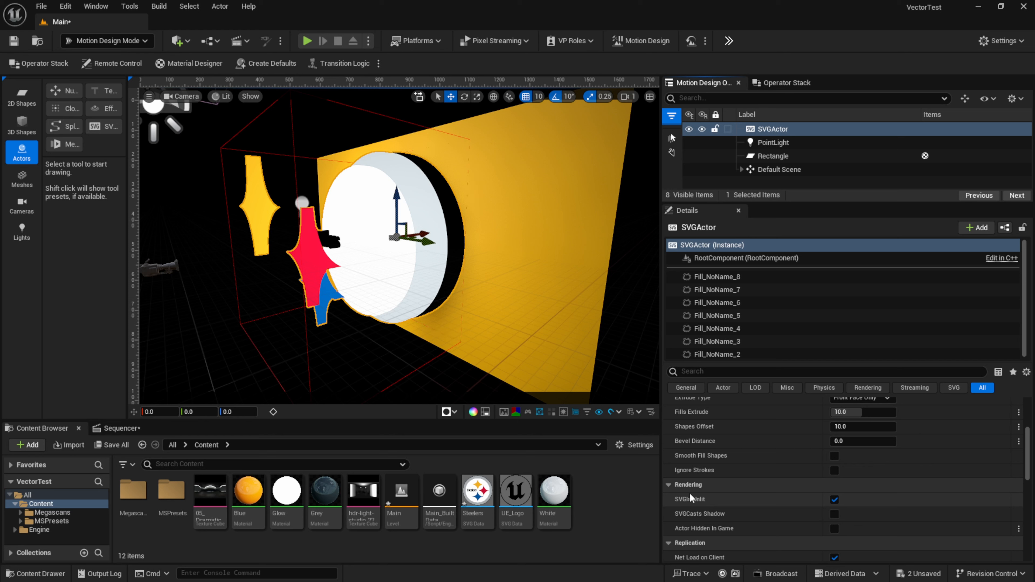
click(834, 500)
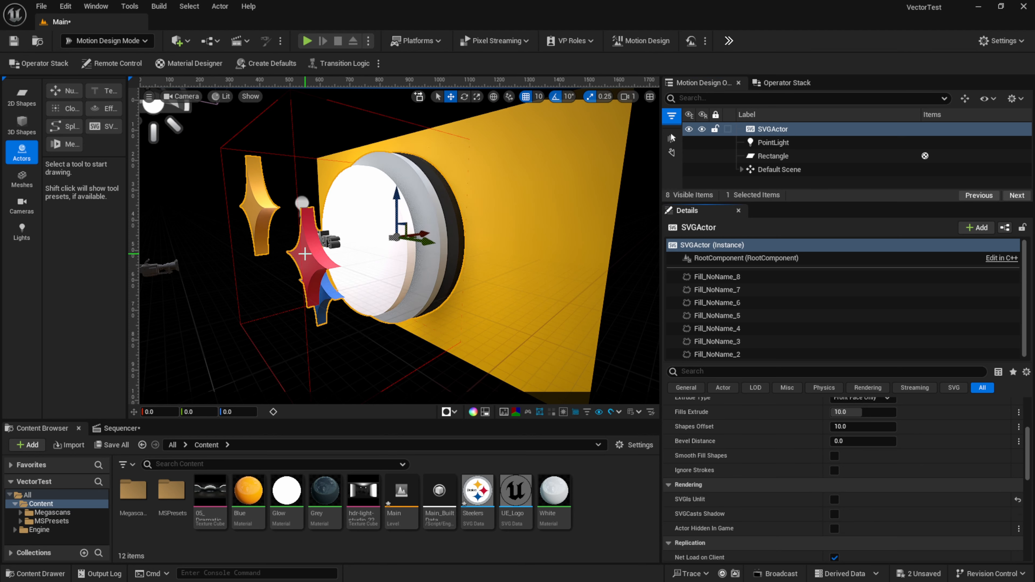
click(833, 514)
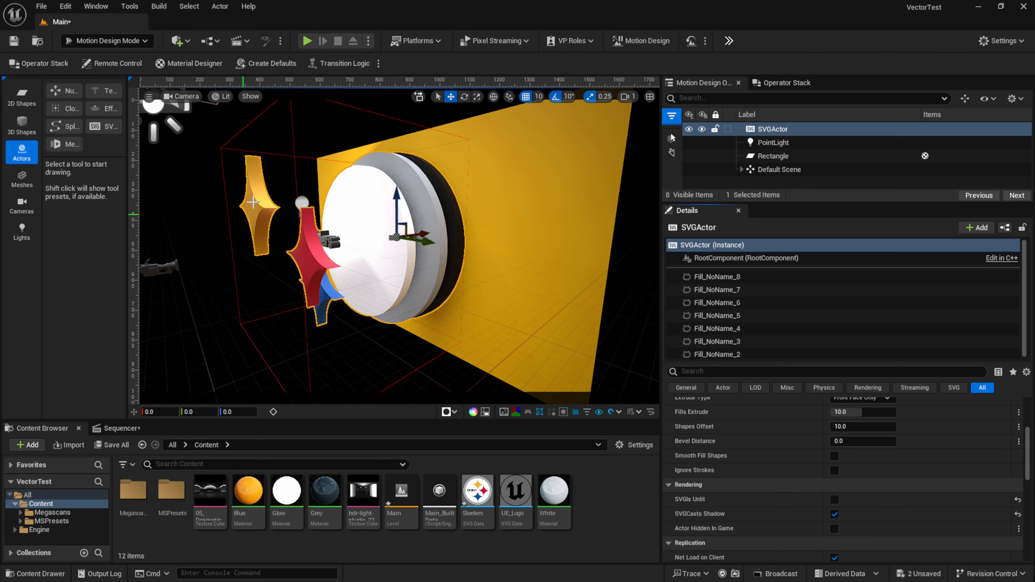
Reduce the SVG actor's Shapes Offset to 2 and view the logo from the front
scroll(879, 485, up, 5)
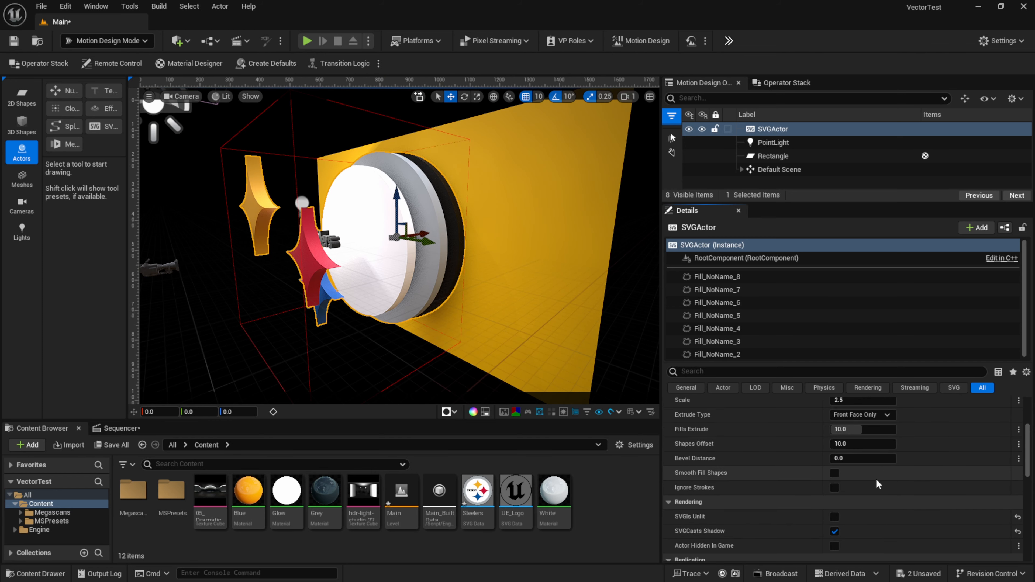
scroll(879, 486, down, 3)
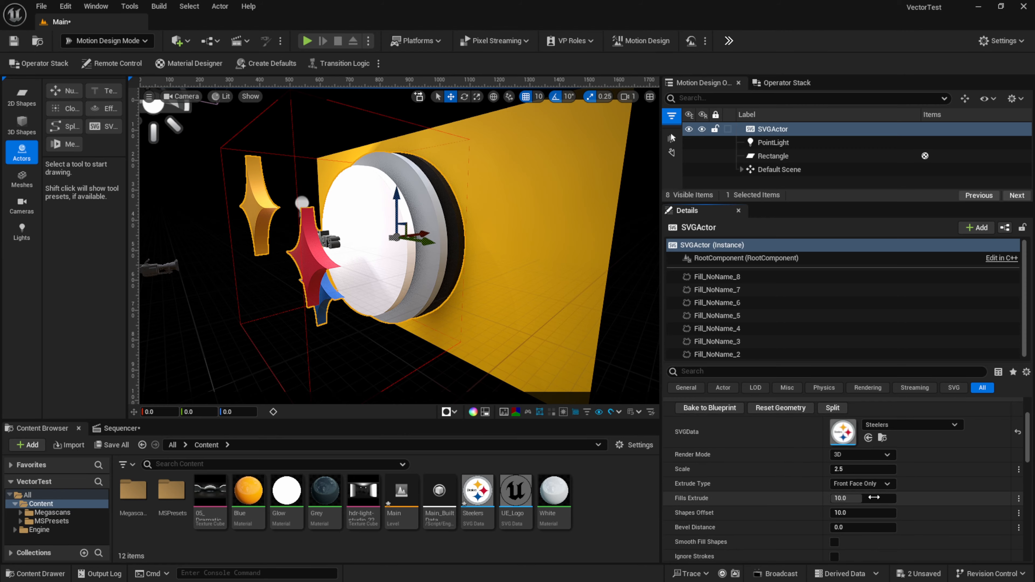
click(850, 513)
text(2)
key(Return)
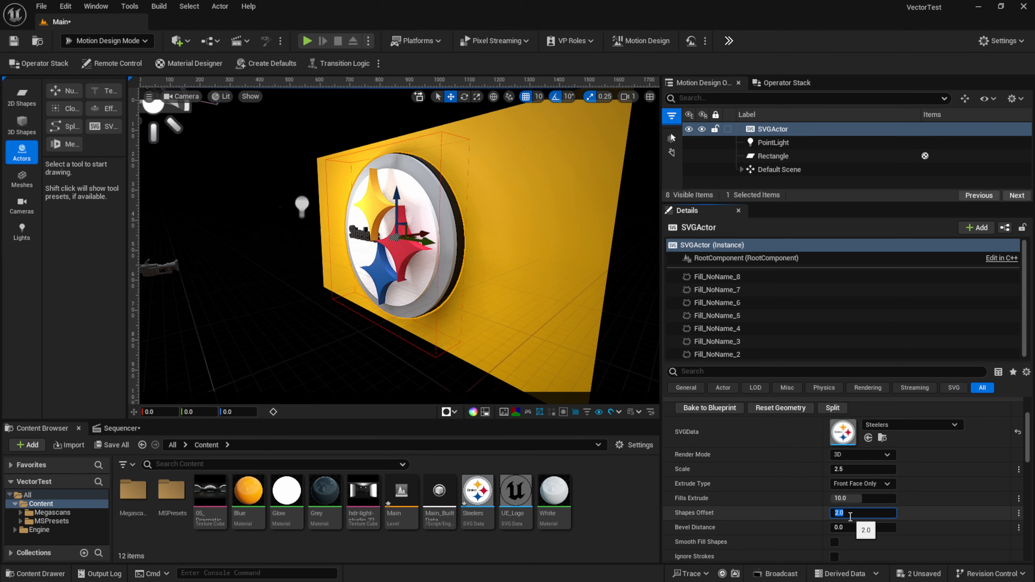
right_drag(446, 280, 511, 275)
scroll(511, 275, up, 3)
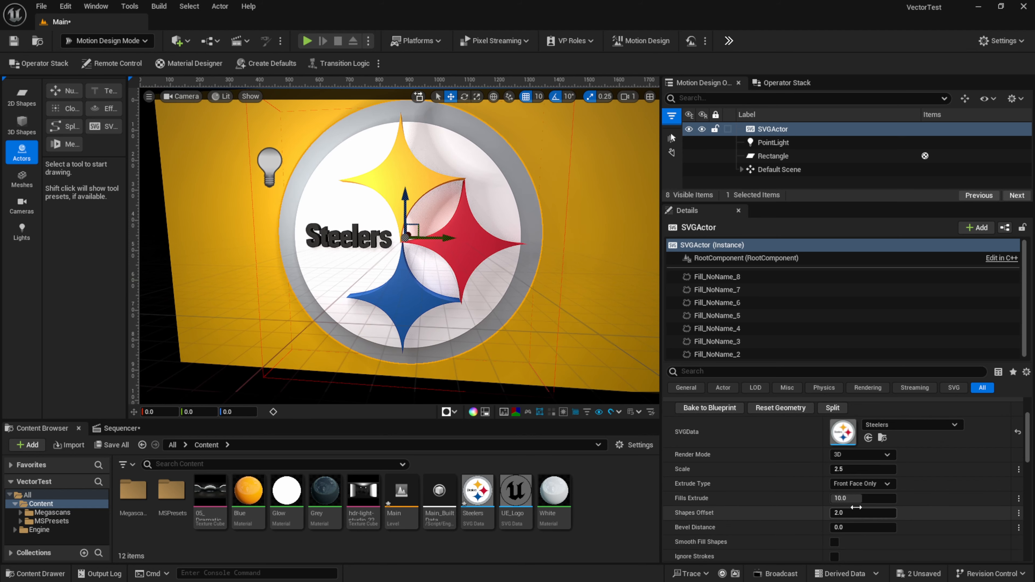
Try Shapes Offset values of 1.28 and 4.96 on the logo, and return it to 2
click(862, 512)
text(1.28)
key(Return)
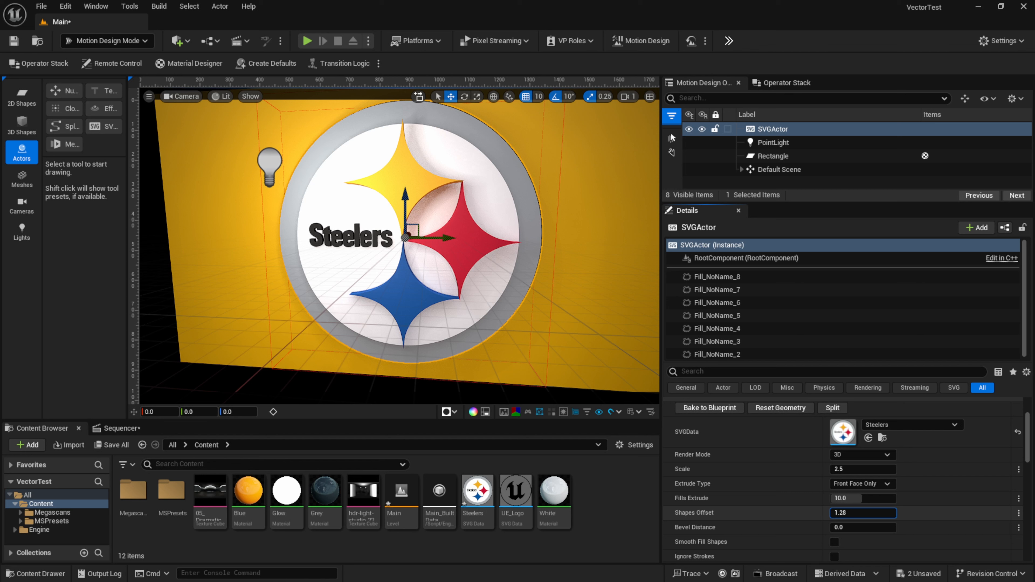
drag(840, 513, 854, 513)
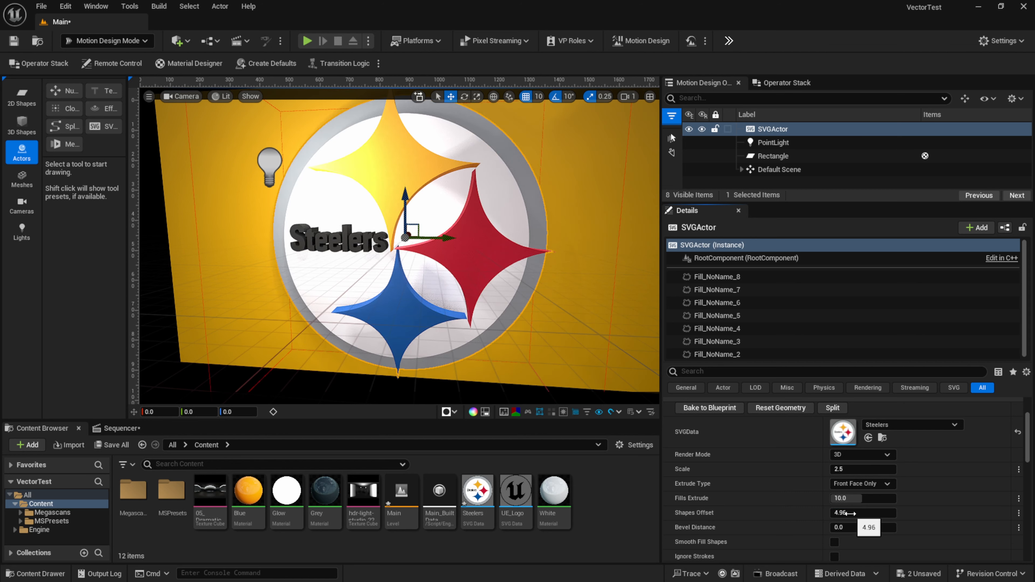
click(851, 513)
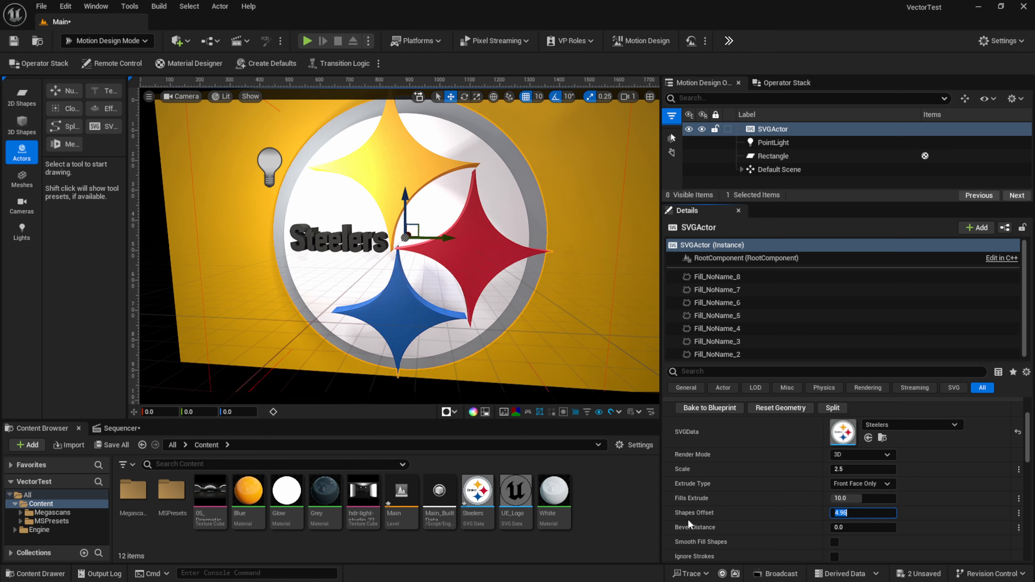
text(2)
key(Return)
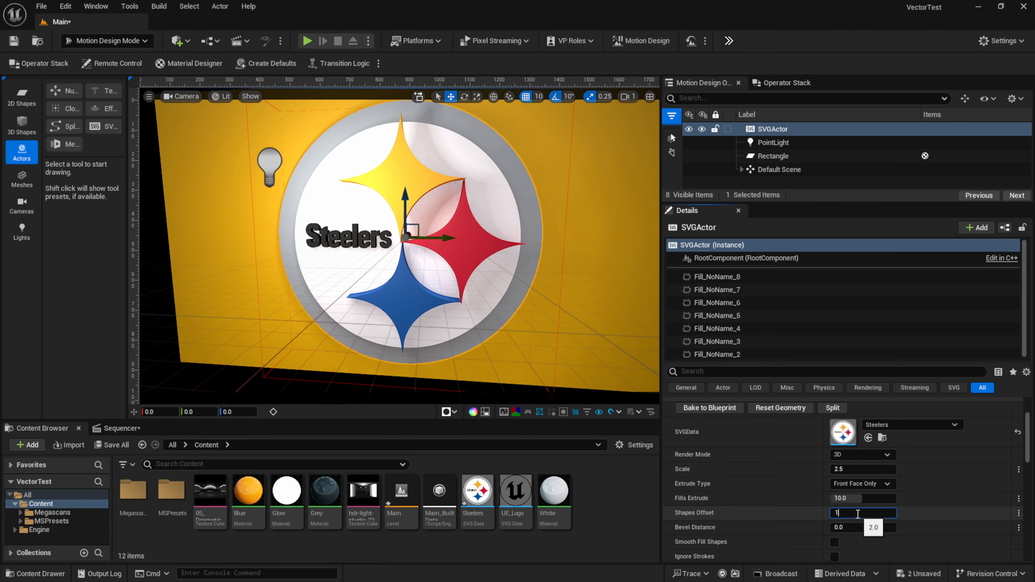
Set the logo's Shapes Offset to 1 and check the layered shapes from an angle
text(1)
key(Return)
key(d)
right_drag(582, 226, 481, 227)
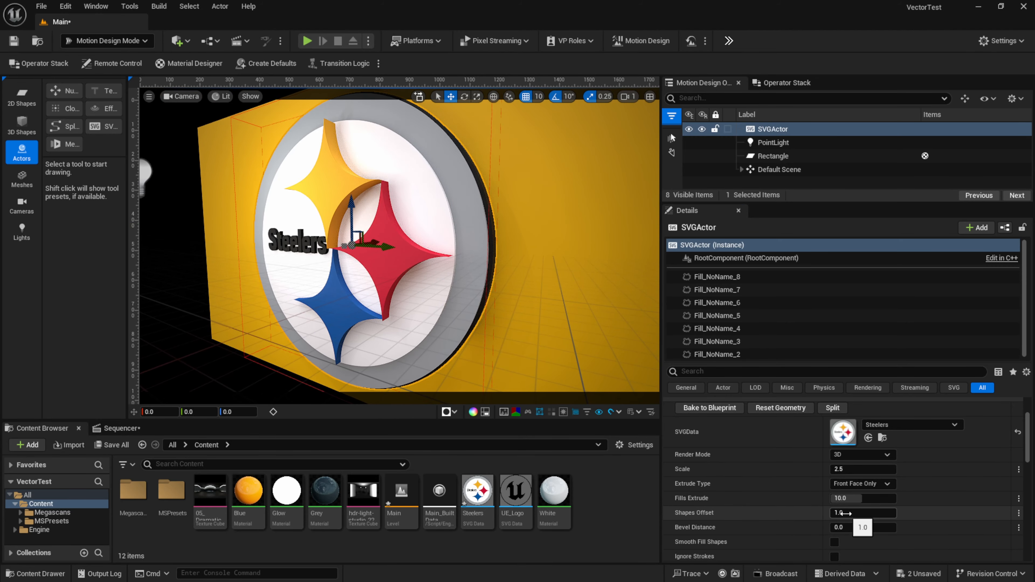
key(s)
right_drag(393, 256, 392, 256)
key(w)
scroll(737, 397, down, 5)
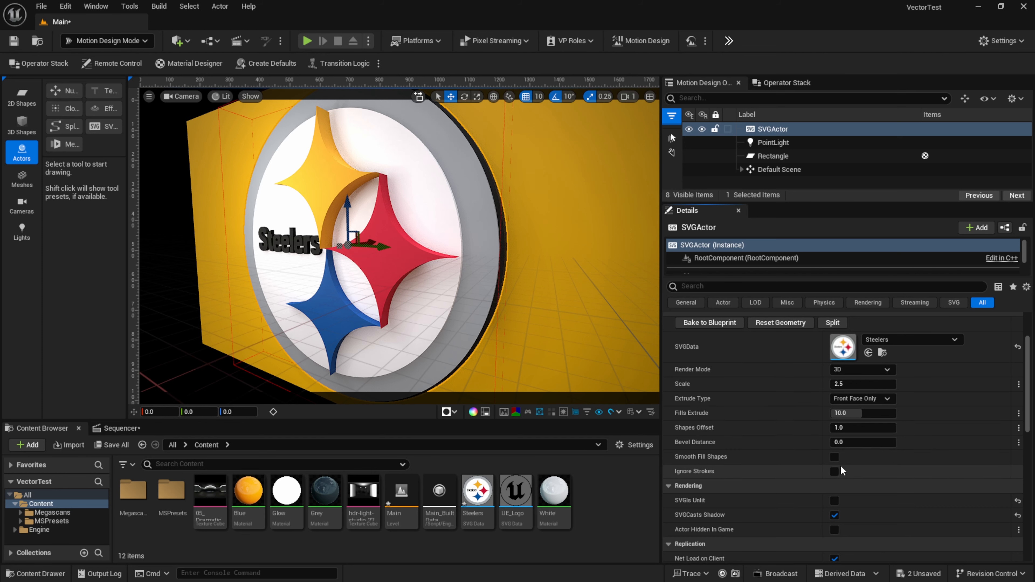
Enable Smooth Fill Shapes for the SVG actor and set its Shapes Offset to 2
click(835, 456)
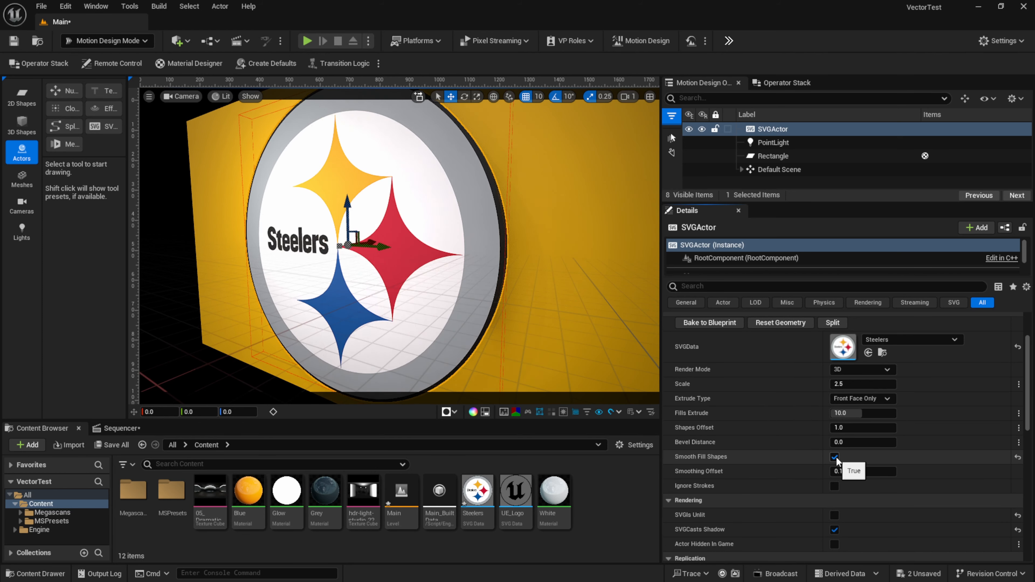
click(843, 428)
text(0)
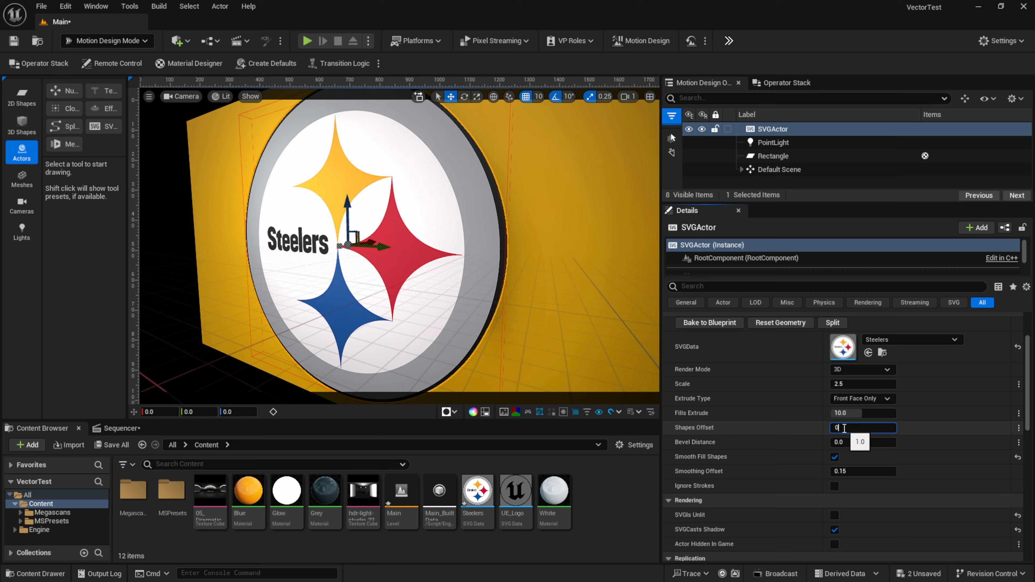
text(2)
key(Return)
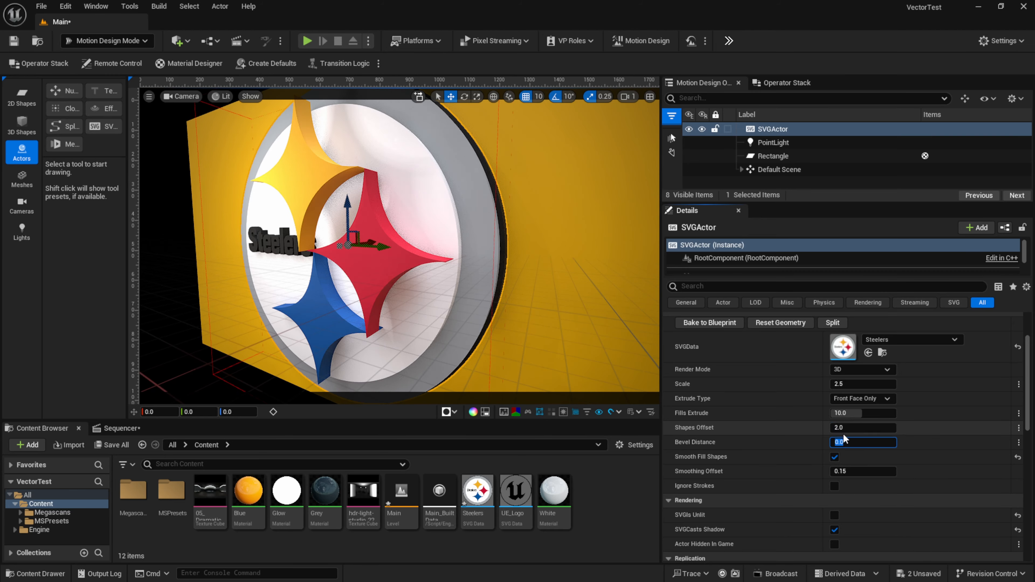
Try Bevel Distance values of 0.01, 0.1 and 0.5 on the logo while viewing the red star up close
scroll(438, 257, up, 3)
scroll(438, 257, up, 3)
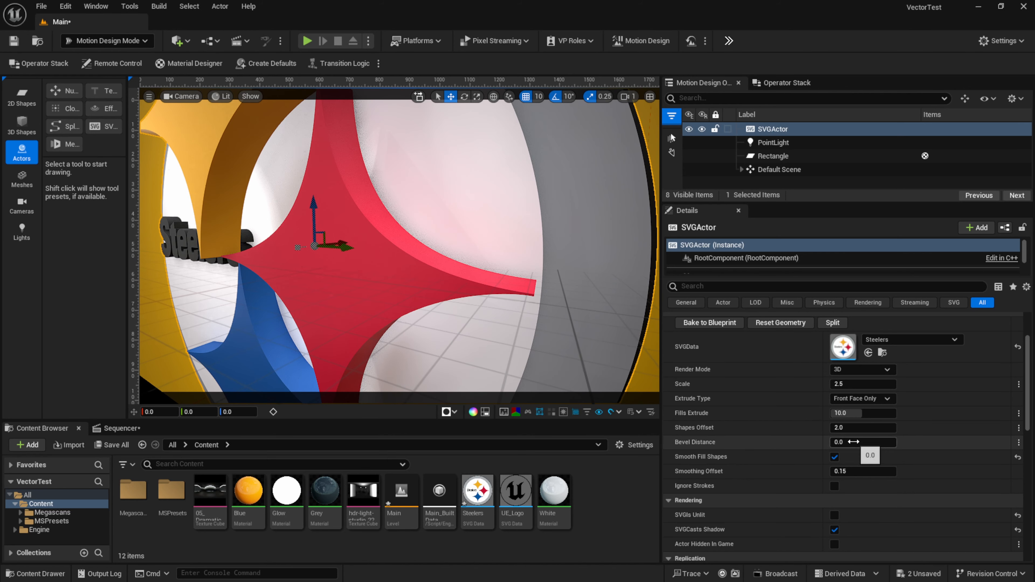
click(831, 443)
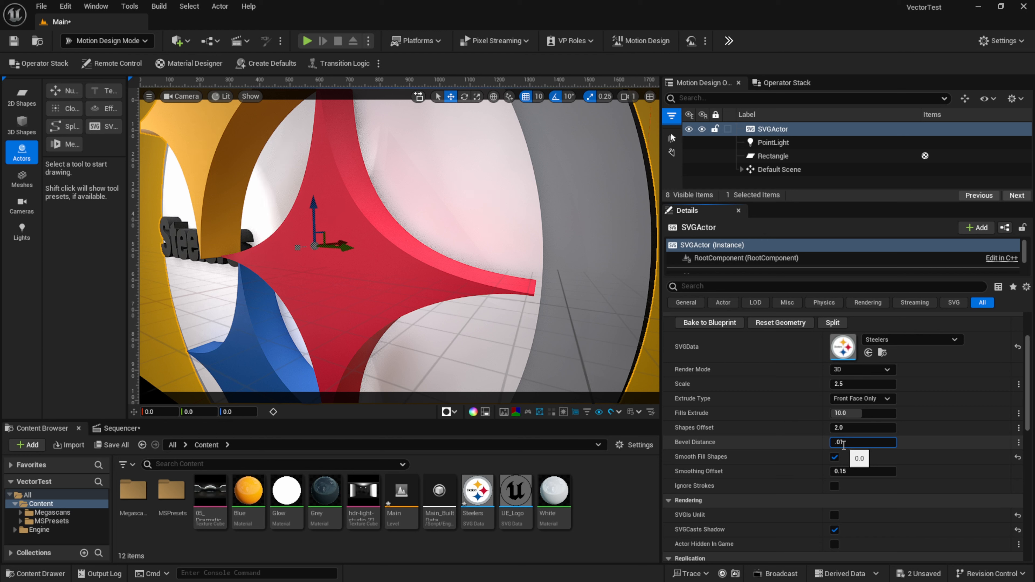
key(Return)
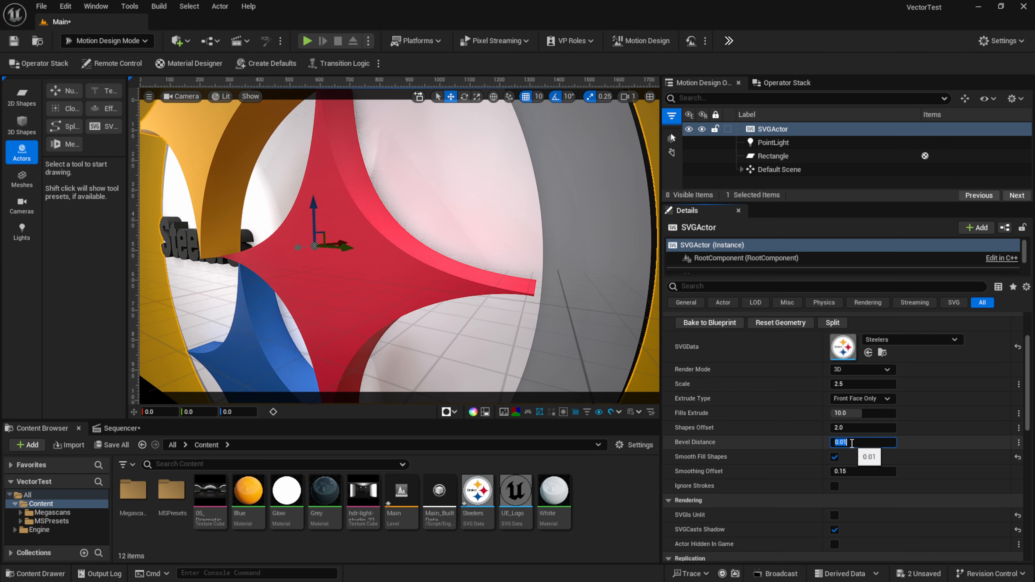
text(.1)
key(Return)
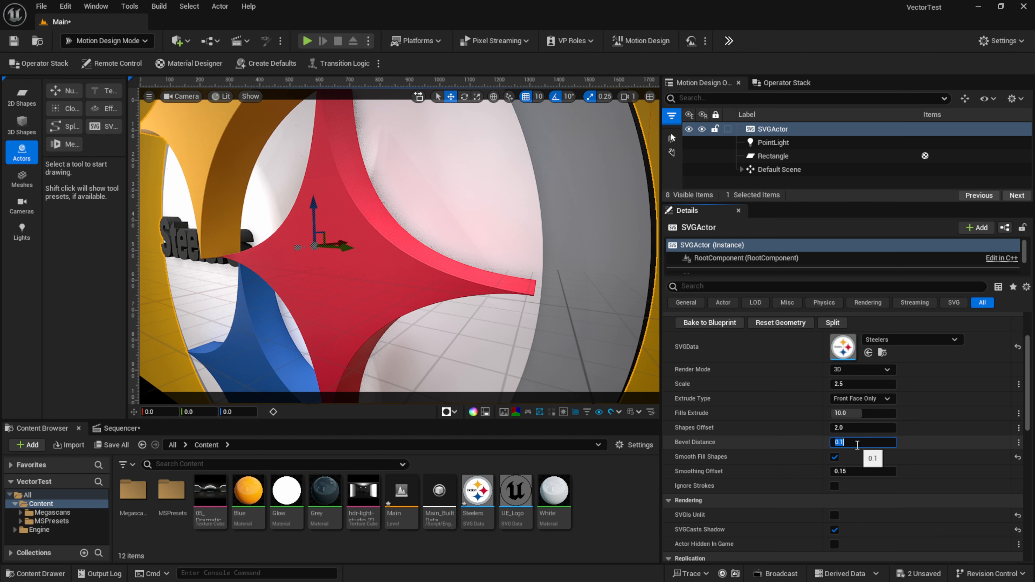
key(Return)
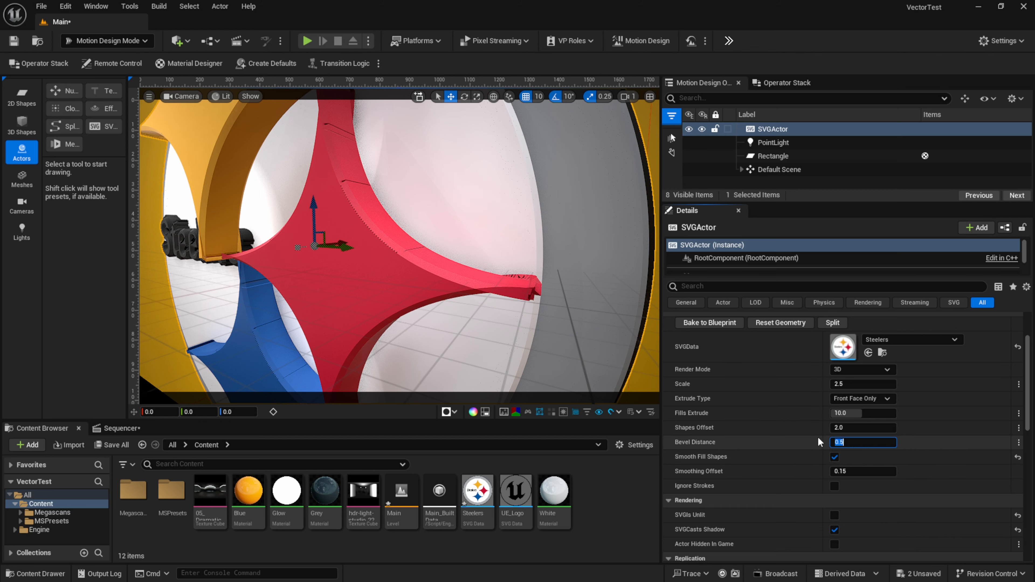
Try a Bevel Distance of 0.3 on the logo, return it to 0.1, and view the whole logo from an angle
text(.3)
key(Return)
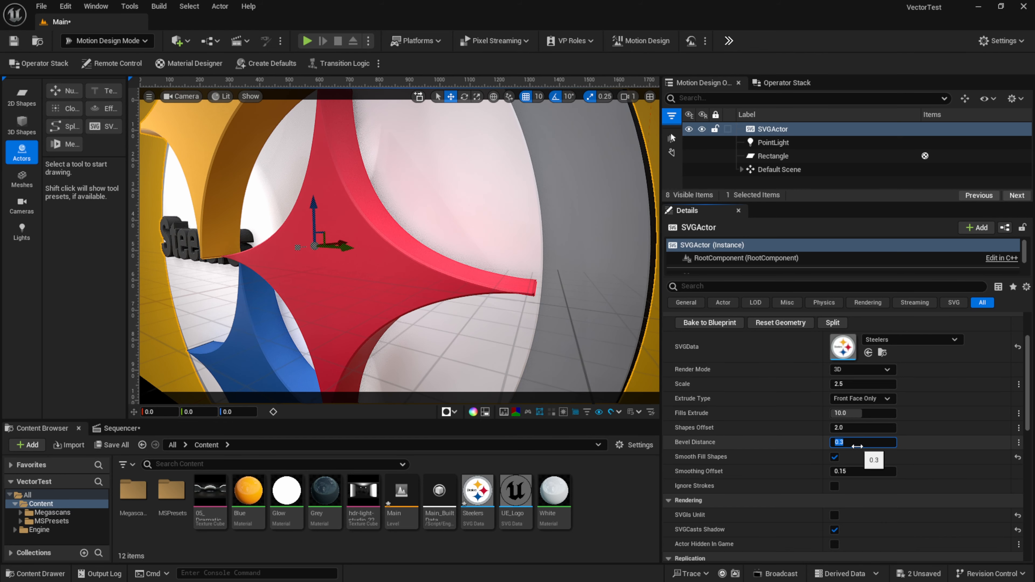
text(.1)
key(Return)
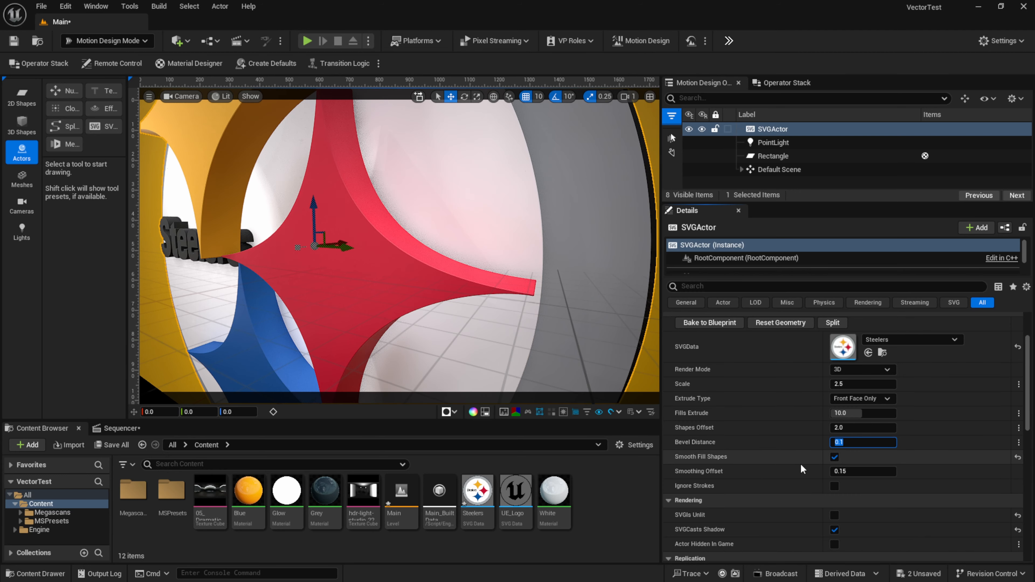
right_drag(454, 261, 476, 263)
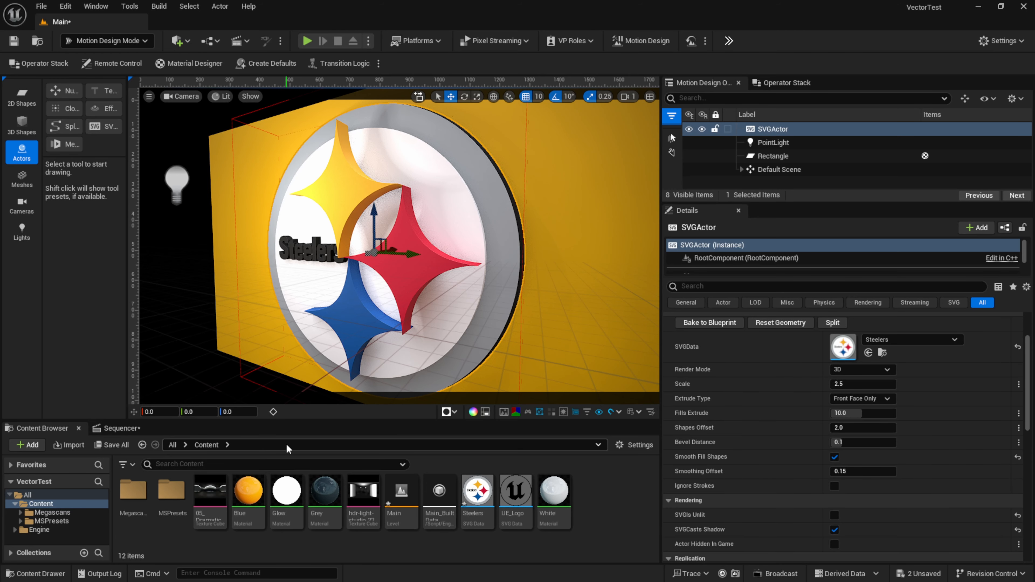
Show an enlarged Sequencer, set the SVG actor's Shapes Offset to 0, and keyframe it at frame 0
click(125, 429)
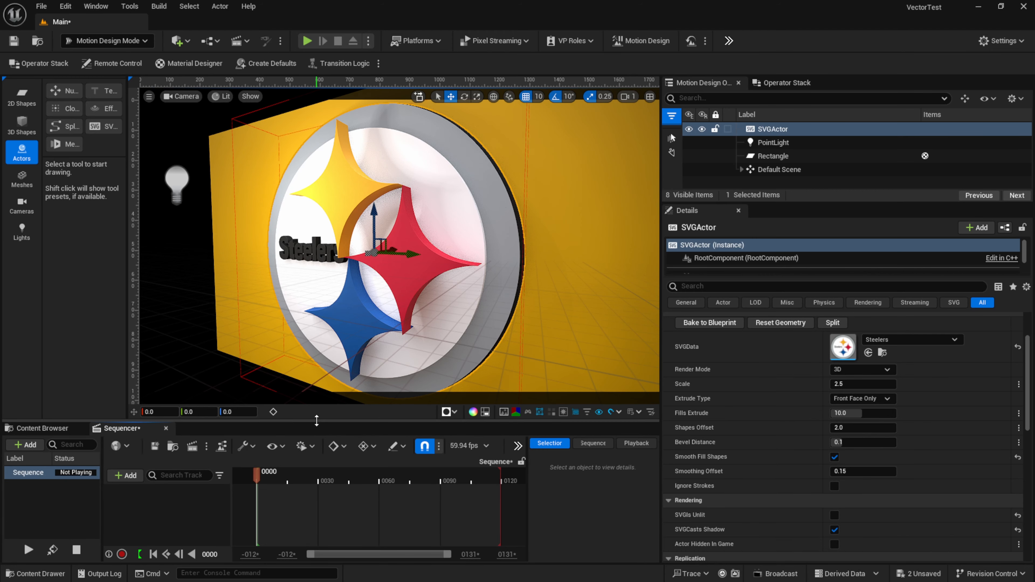
drag(285, 421, 325, 386)
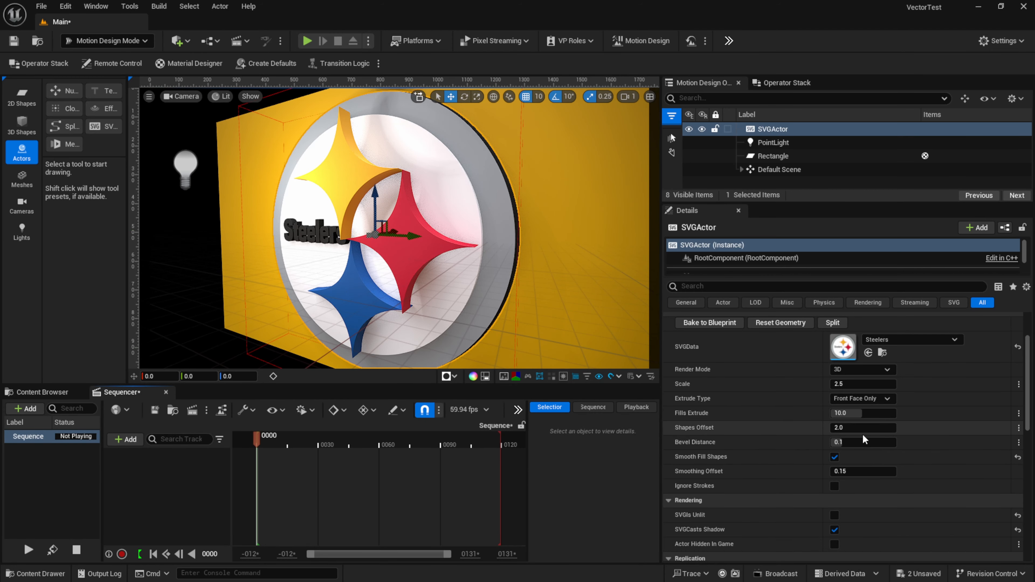
click(849, 427)
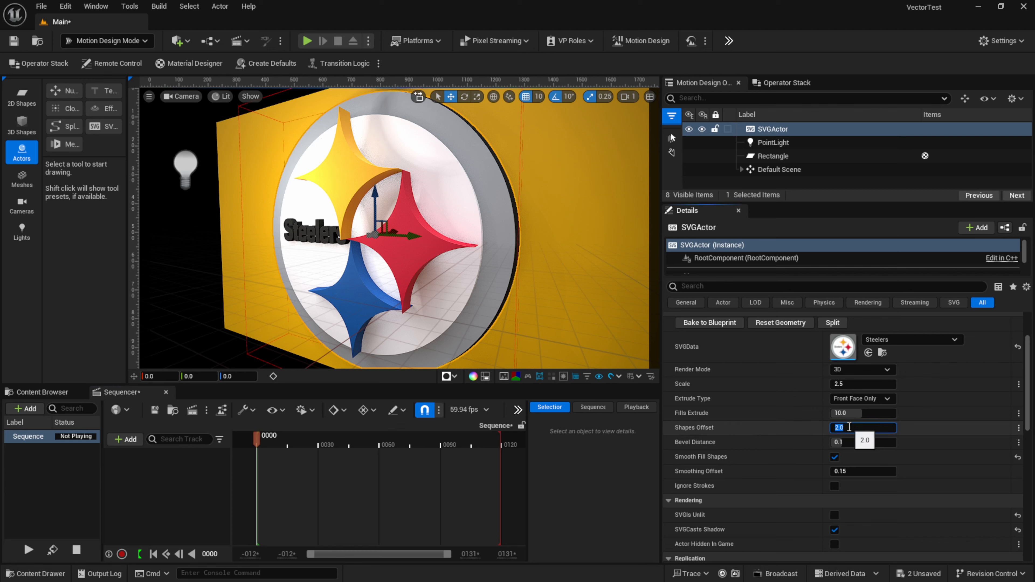
text(0)
key(Return)
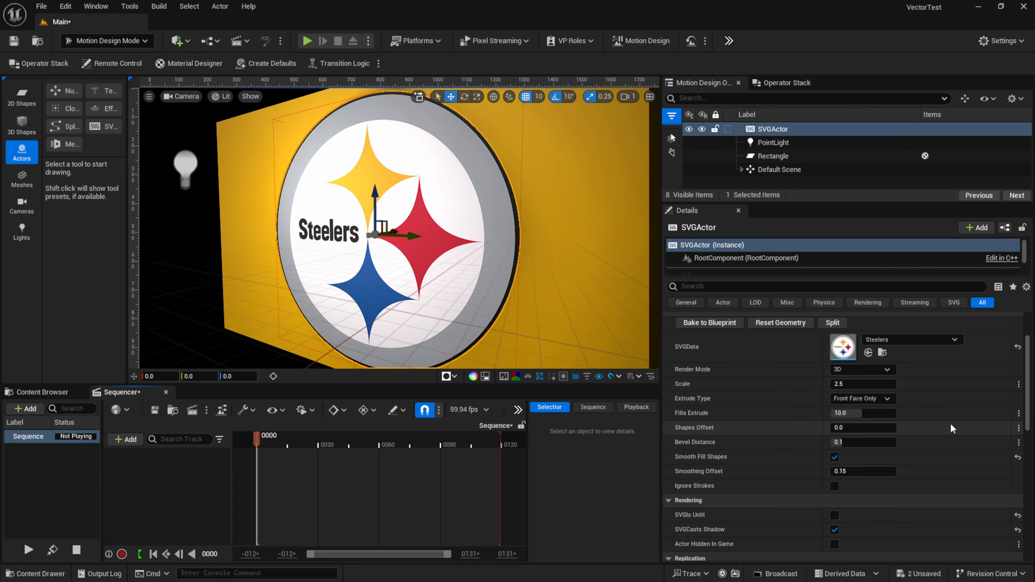
click(1017, 428)
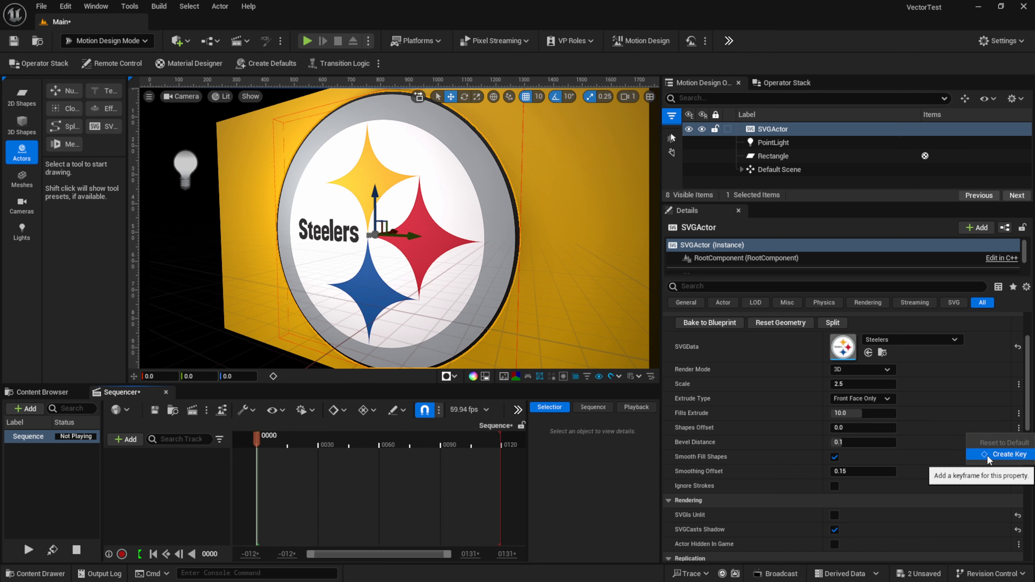
click(990, 457)
At frame 119, set the SVG actor's Shapes Offset to 3 and create a keyframe for it
drag(279, 445, 500, 460)
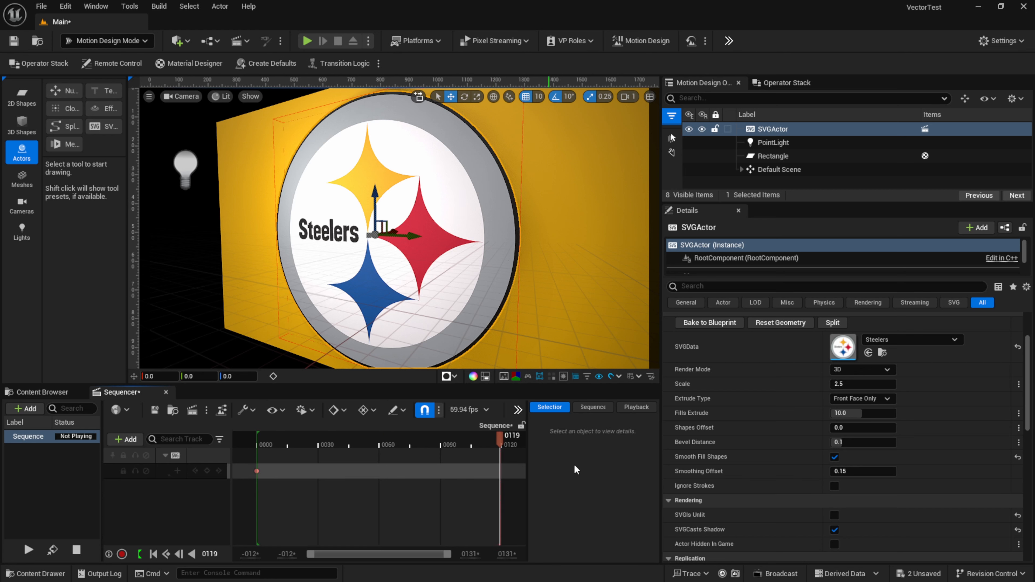
click(868, 428)
text(3)
key(Return)
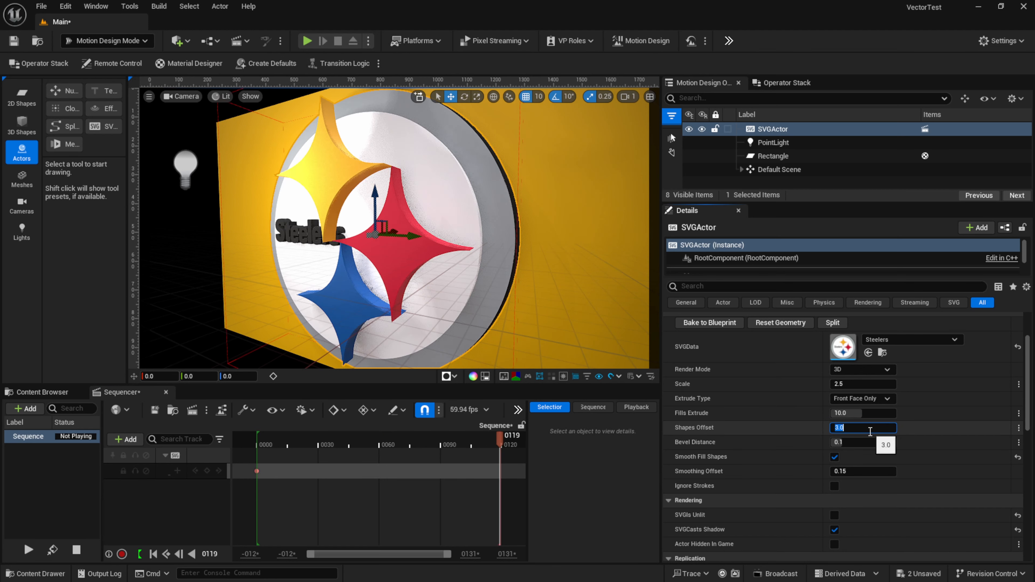
click(1019, 428)
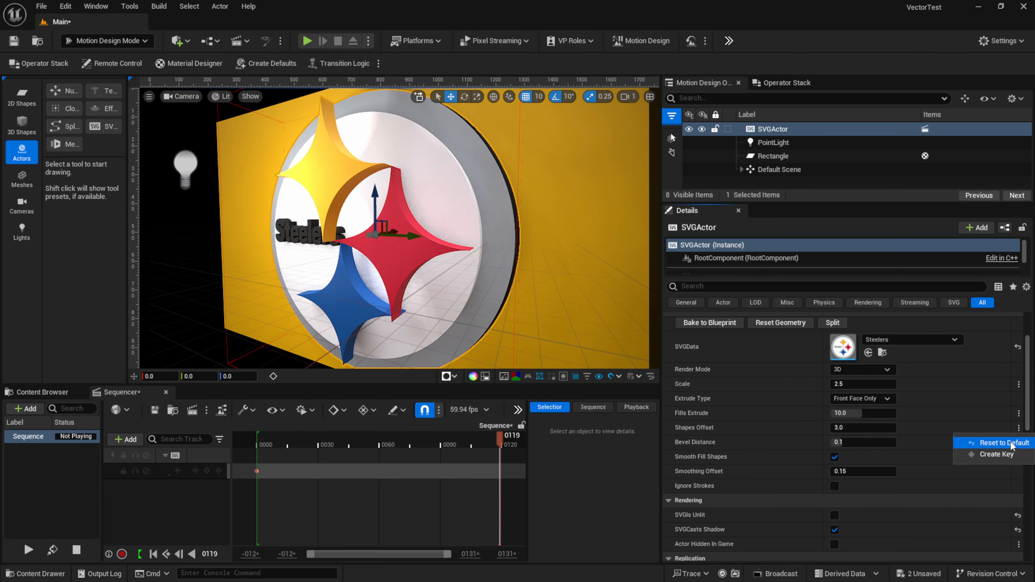
click(990, 454)
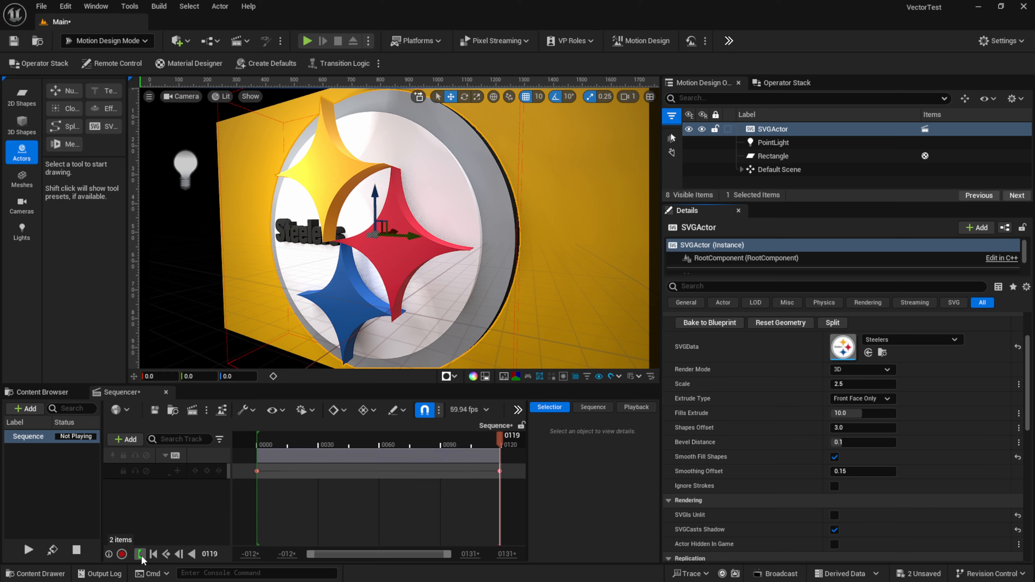
Play the Shapes Offset animation from the start to check how the logo layers separate
click(153, 554)
drag(231, 521, 255, 521)
click(205, 555)
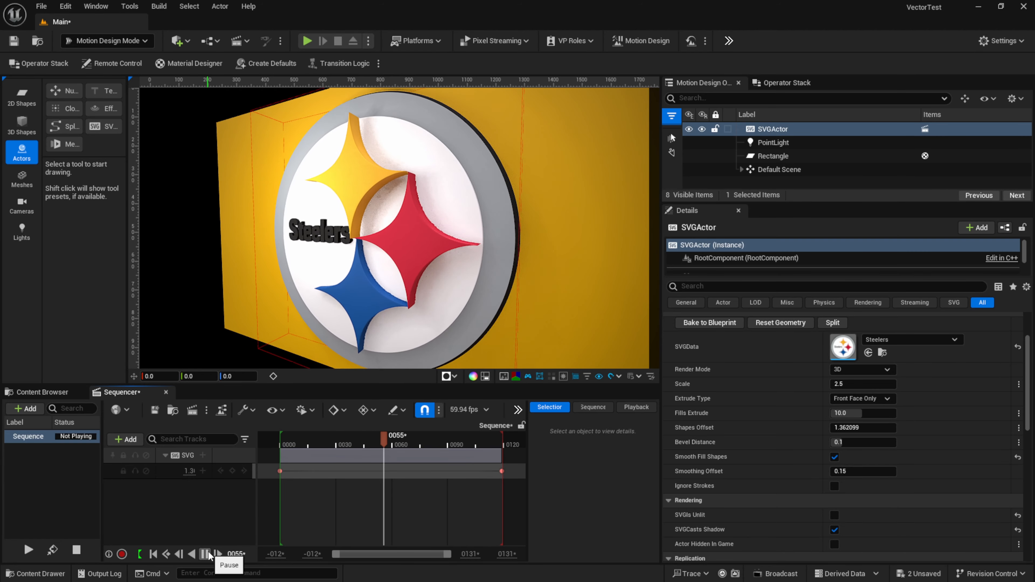
click(205, 553)
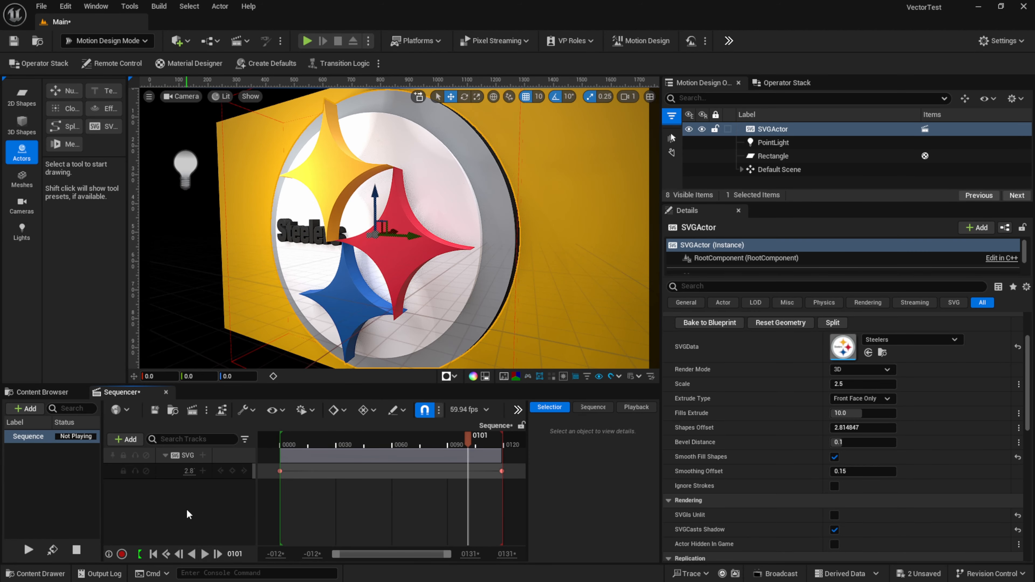
key(space)
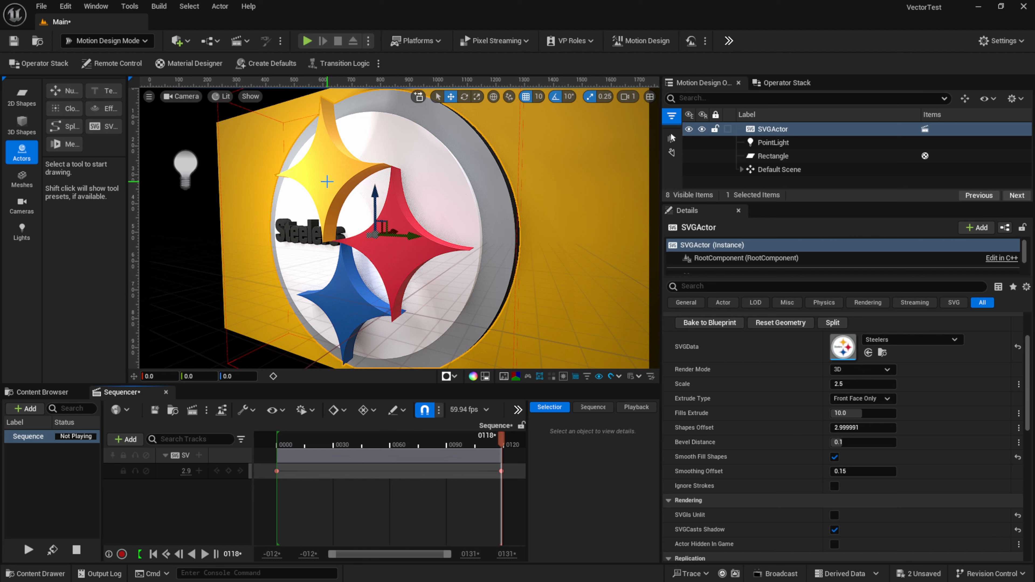
click(327, 182)
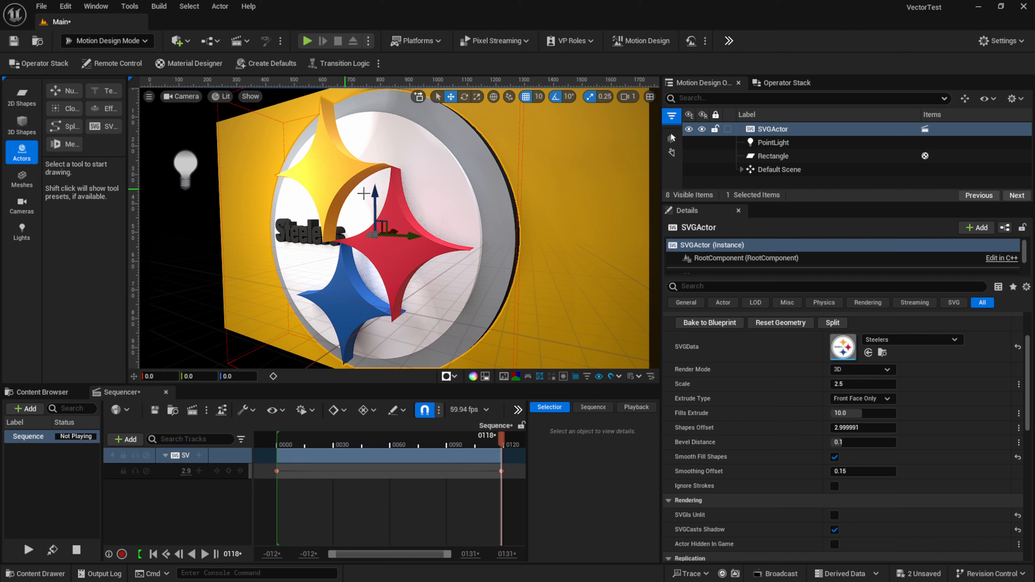
Select the yellow star's Fill_NoName_8 component inside the SVG actor and keyframe its transform at frame 0
click(784, 131)
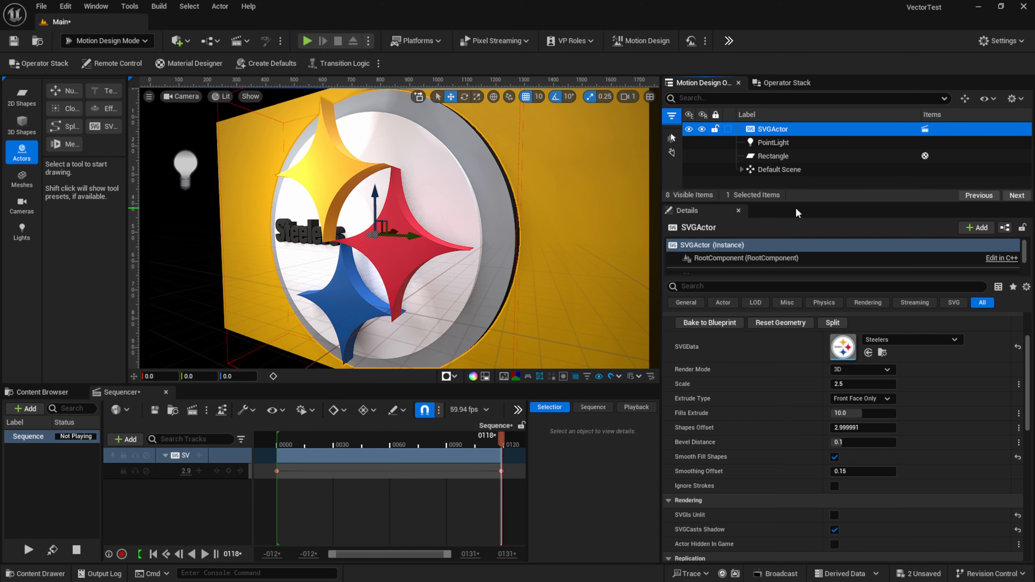
drag(763, 278, 763, 398)
click(726, 277)
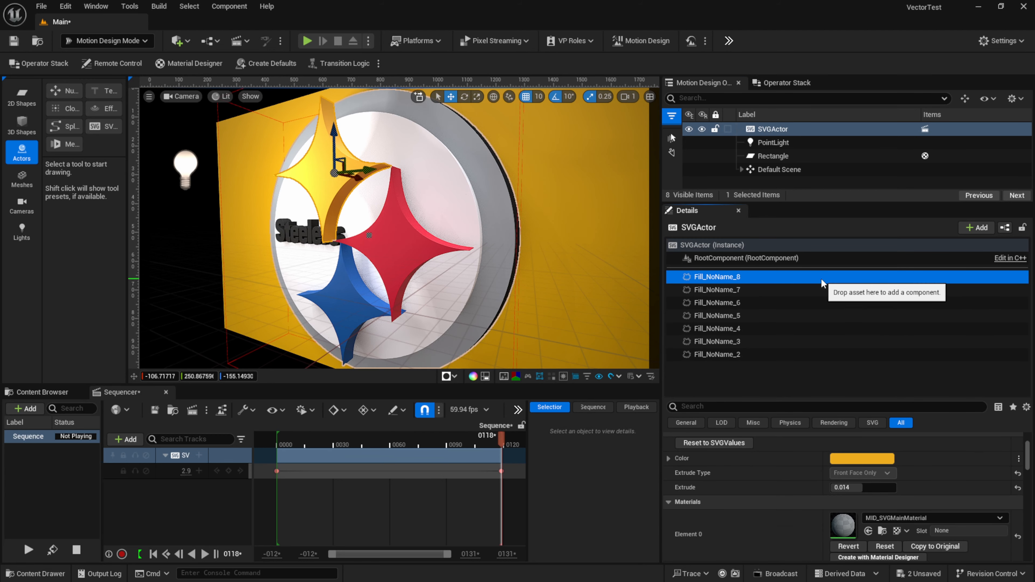
scroll(713, 452, up, 3)
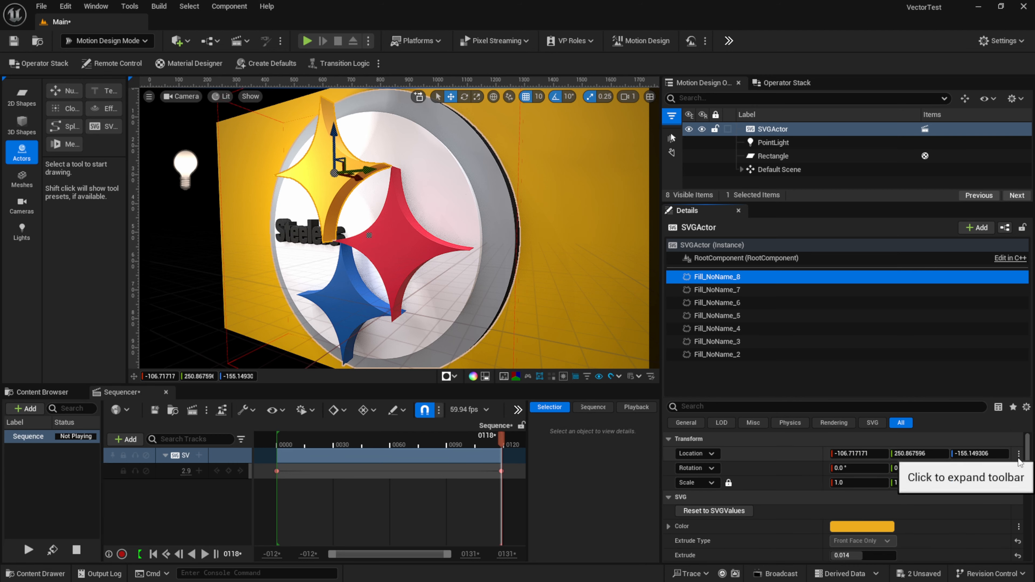
drag(334, 435, 278, 442)
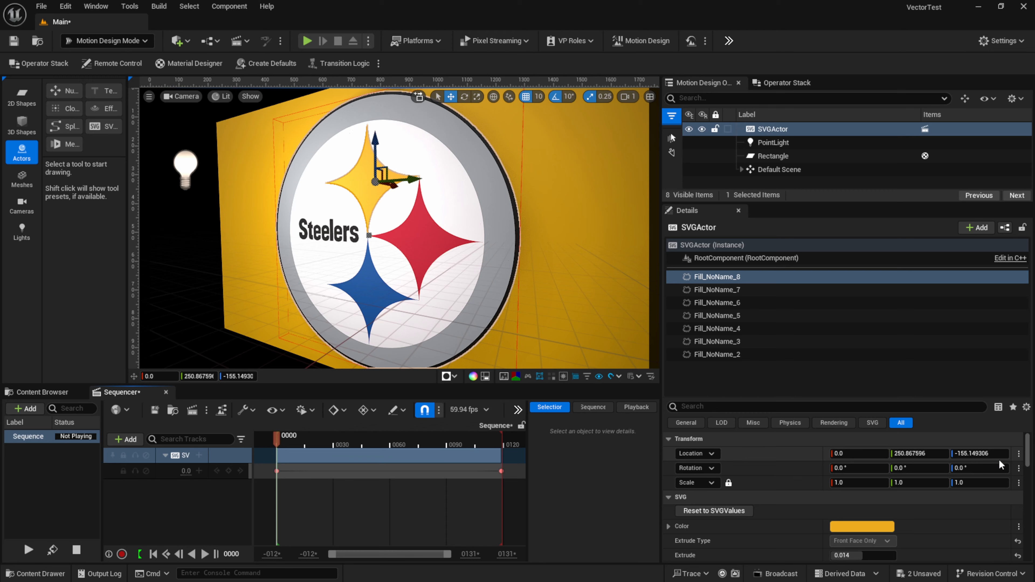
click(994, 482)
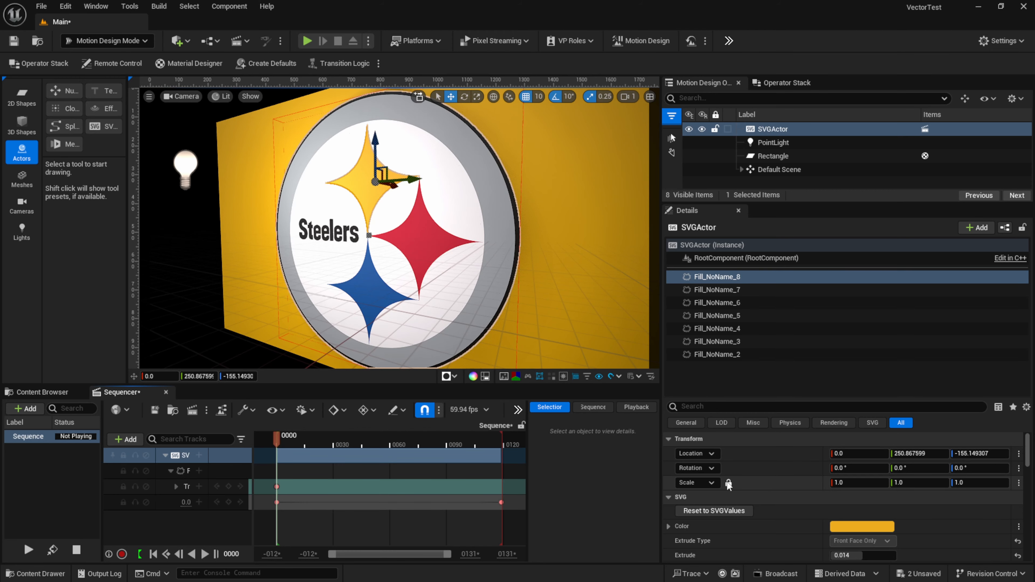
At frame 119, move the yellow star forward to an X location of about -179.5 and keyframe its transform
click(299, 440)
drag(309, 444, 501, 451)
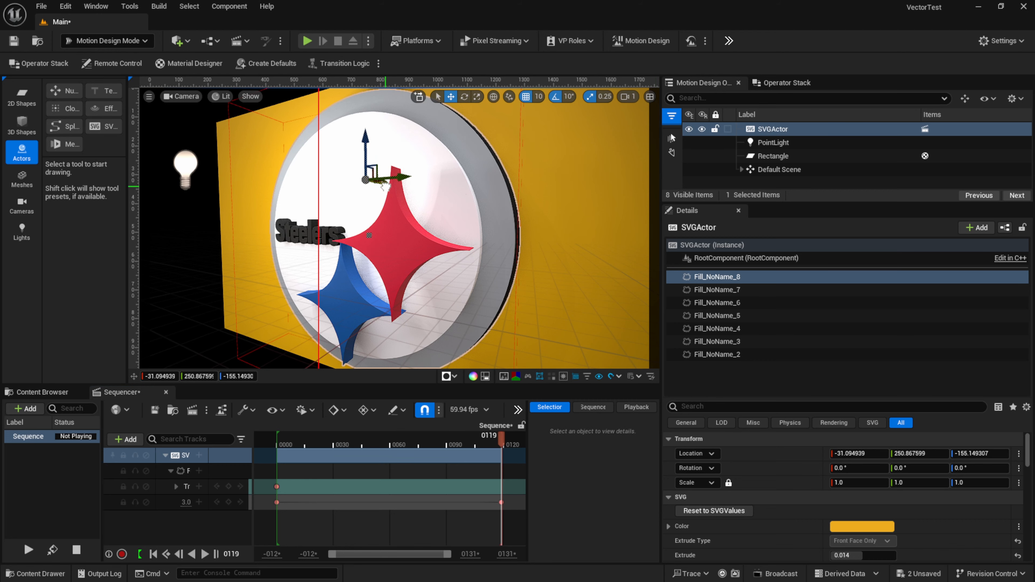
drag(385, 185, 332, 183)
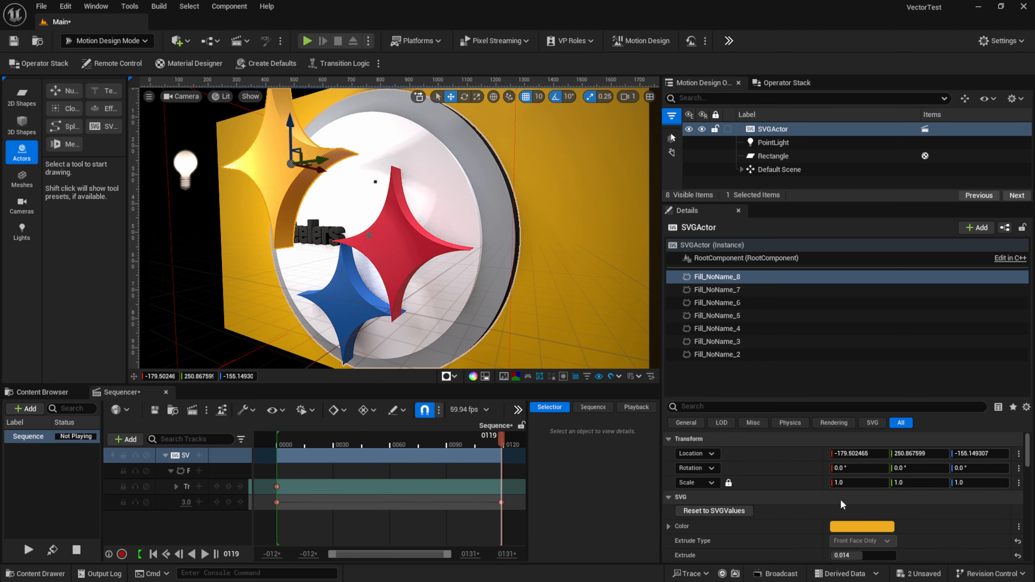
click(1019, 454)
click(995, 483)
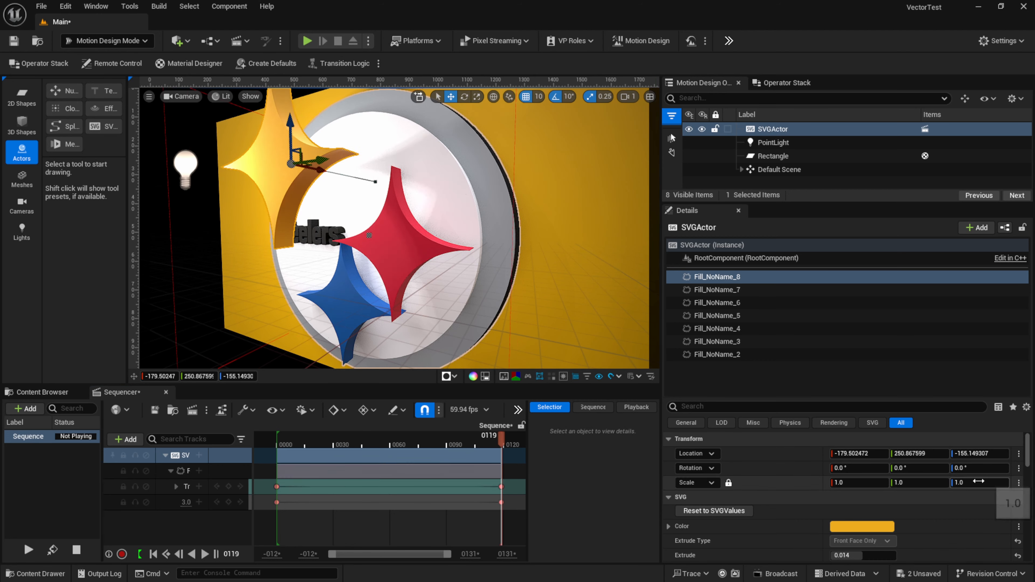
Play the sequence from the start to review the yellow star's added movement, and return to frame 0
click(154, 554)
click(205, 554)
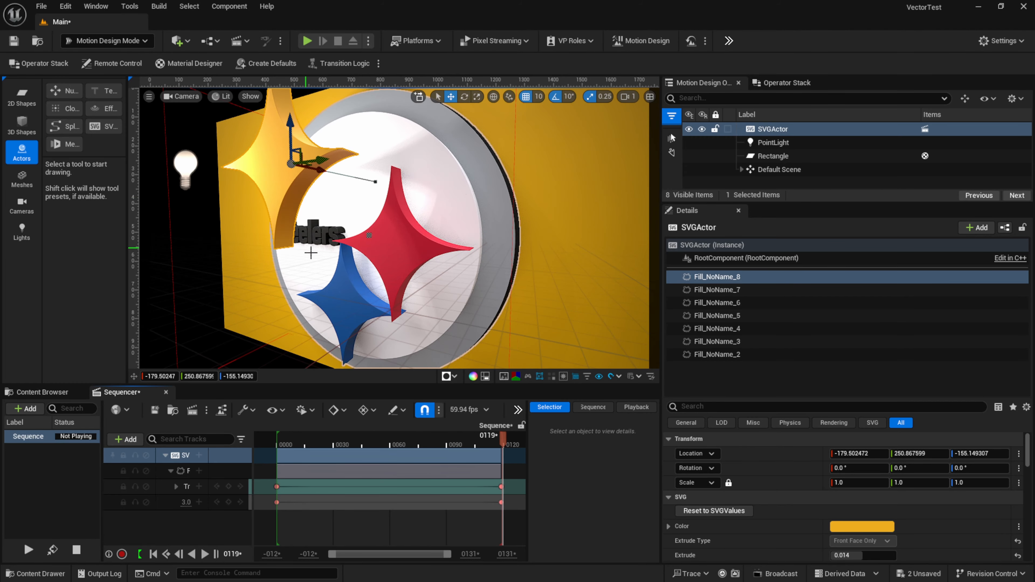
click(153, 554)
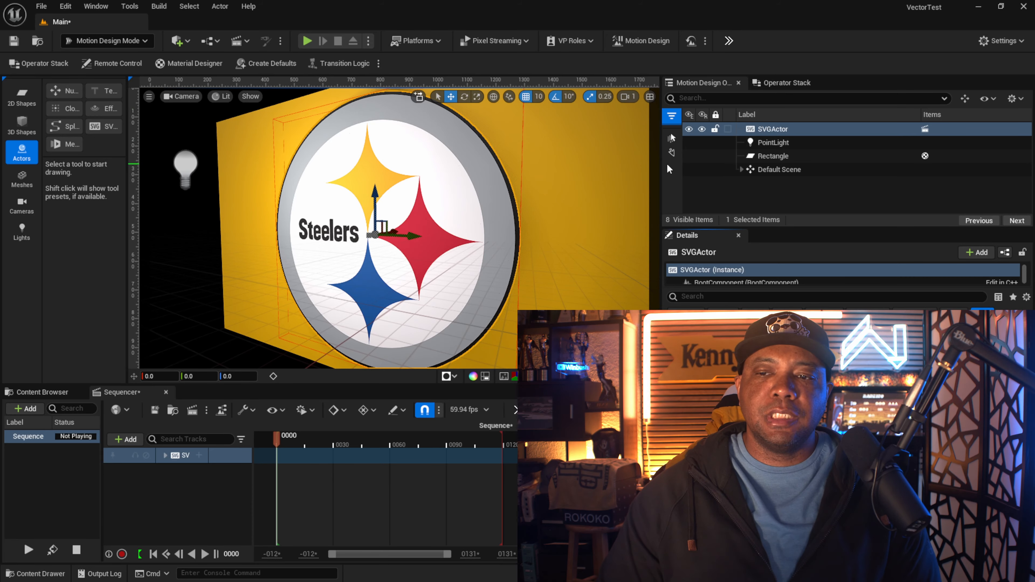
Split the SVG actor into separate shape actors and expand the resulting group to show all its fill shapes
click(785, 130)
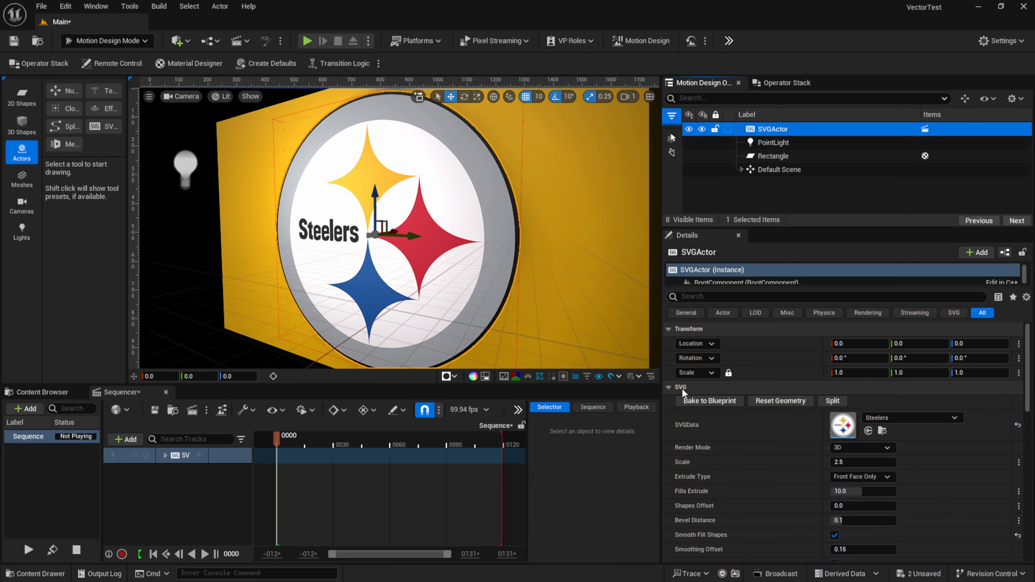
click(843, 403)
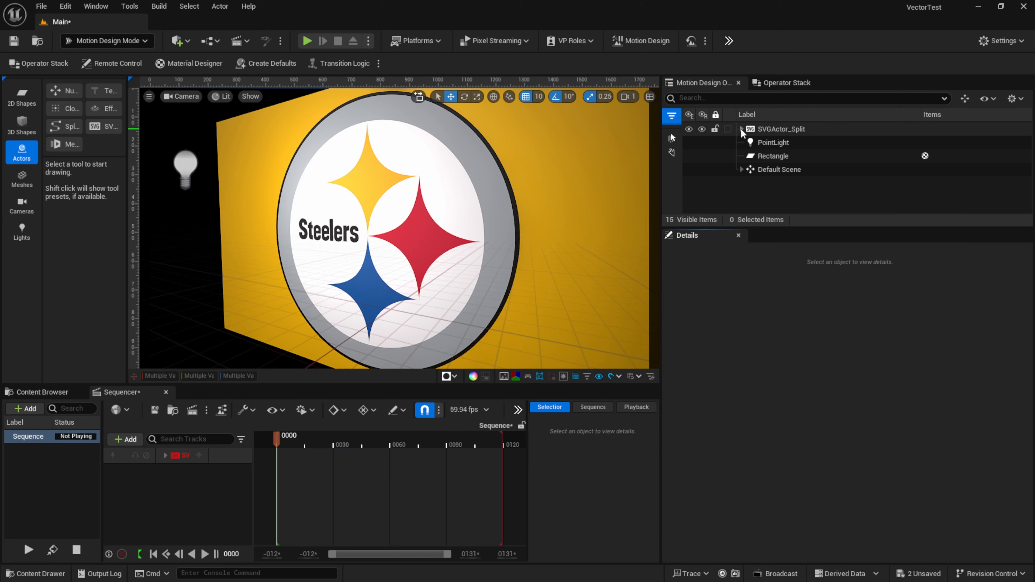
click(742, 128)
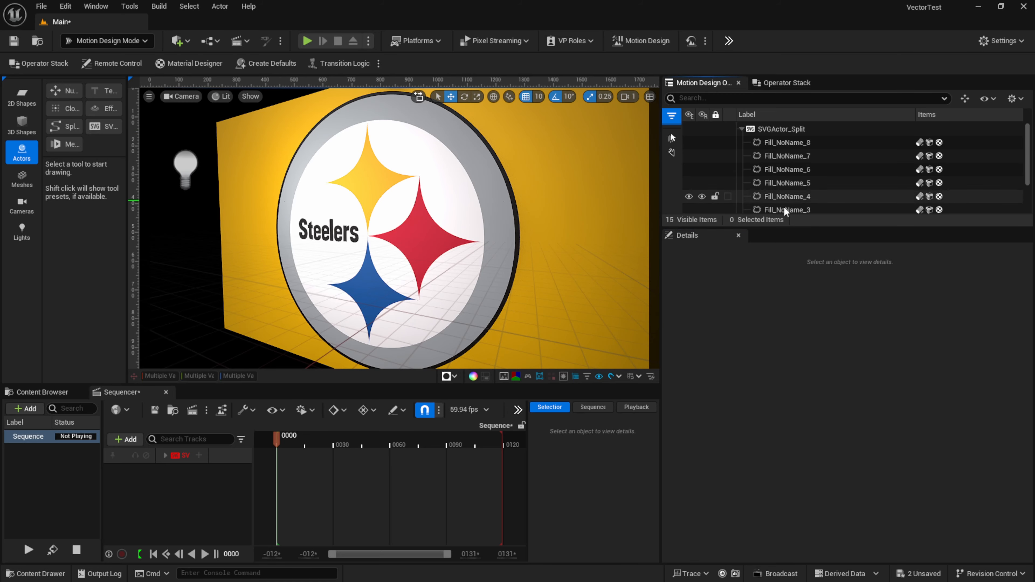
drag(784, 228, 785, 311)
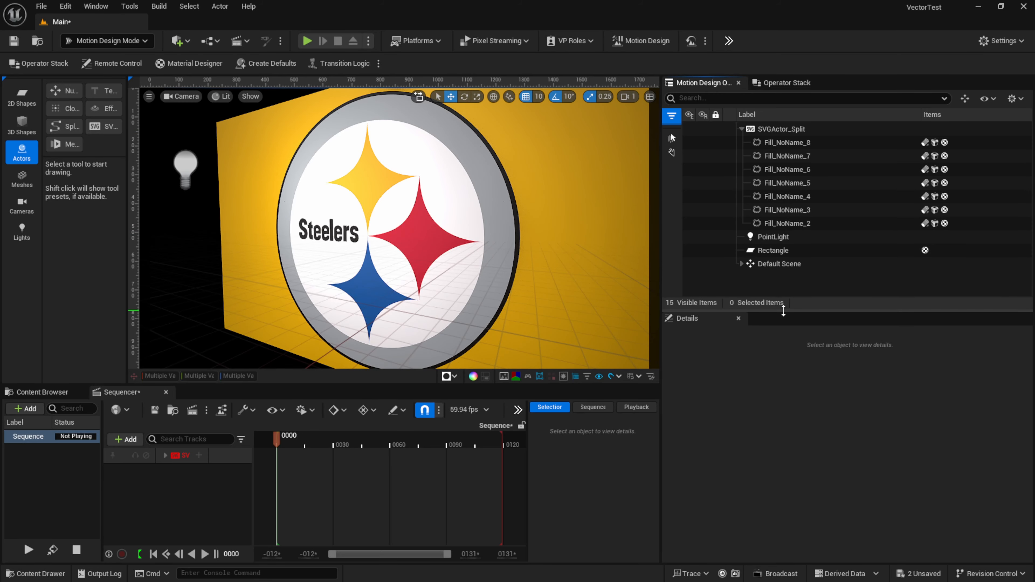
Check the individual split shapes, and move the yellow star, Fill_NoName_8, forward to an X location of about -29
click(796, 224)
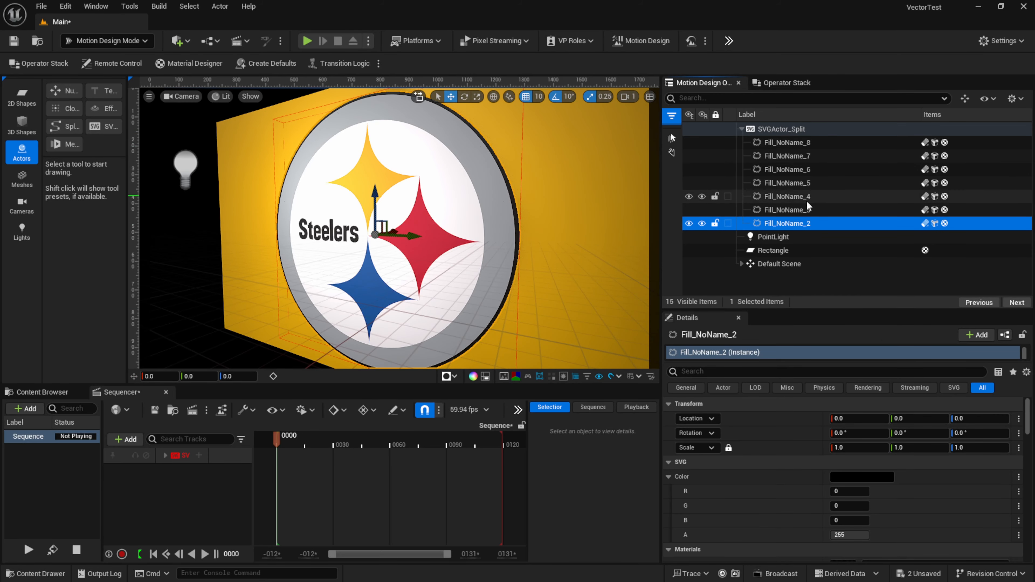
click(783, 183)
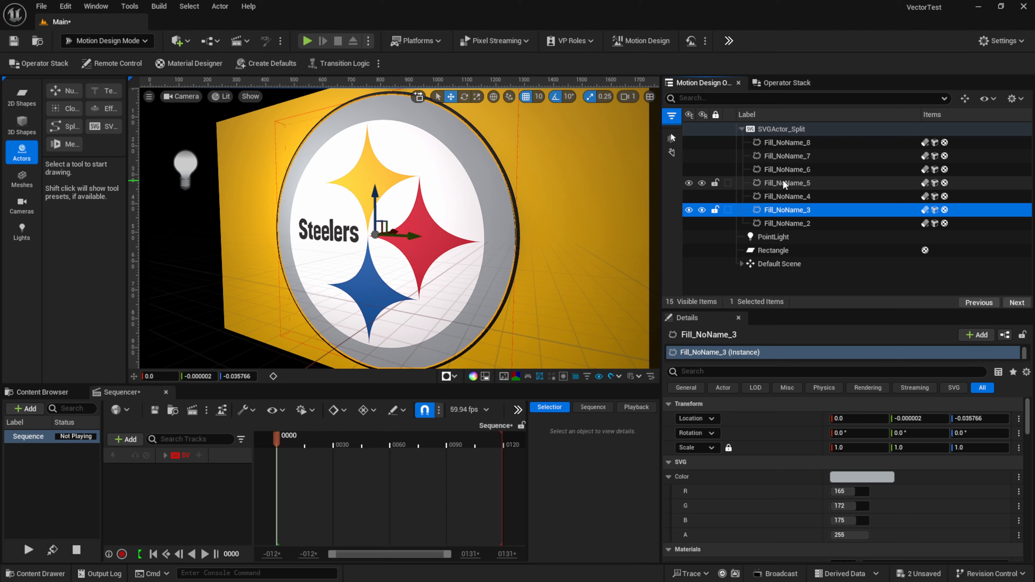
click(789, 142)
mouse_move(395, 187)
mouse_down()
mouse_move(358, 179)
mouse_move(405, 176)
mouse_move(359, 182)
mouse_move(388, 186)
mouse_up()
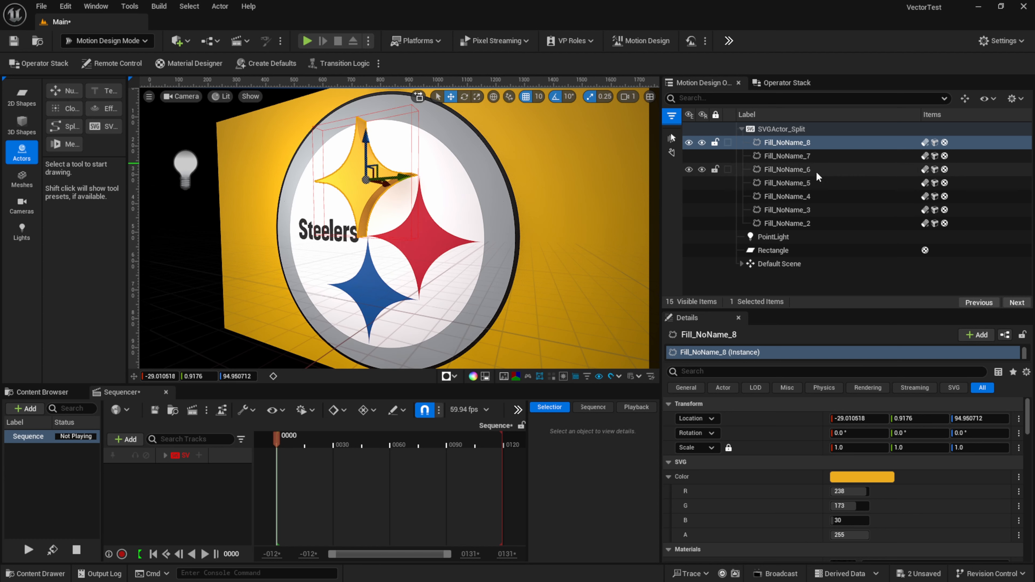
Assign the Blue material from the project's Content folder to Element 0 of the yellow star, Fill_NoName_8
drag(799, 310, 799, 272)
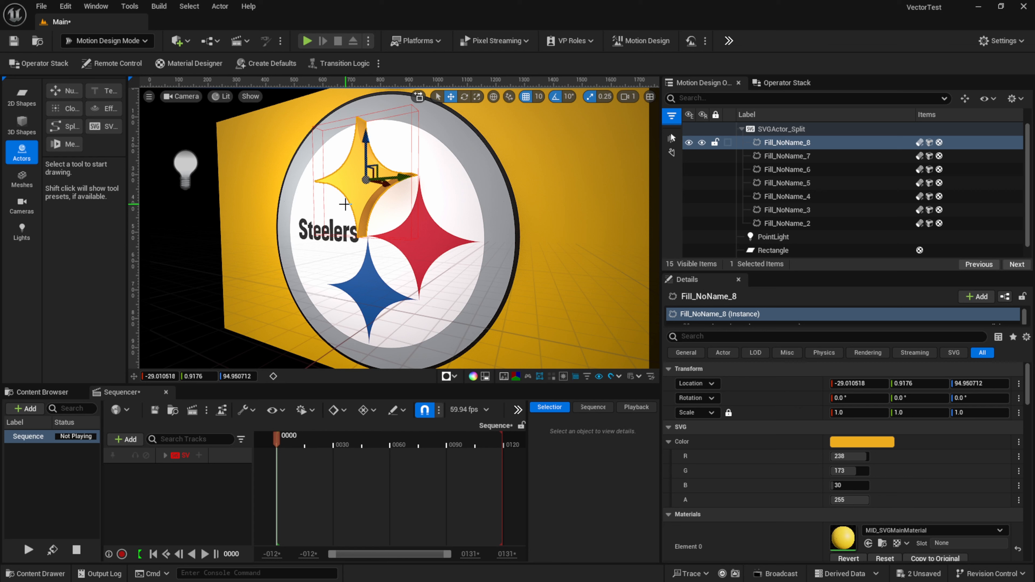
drag(840, 277, 840, 221)
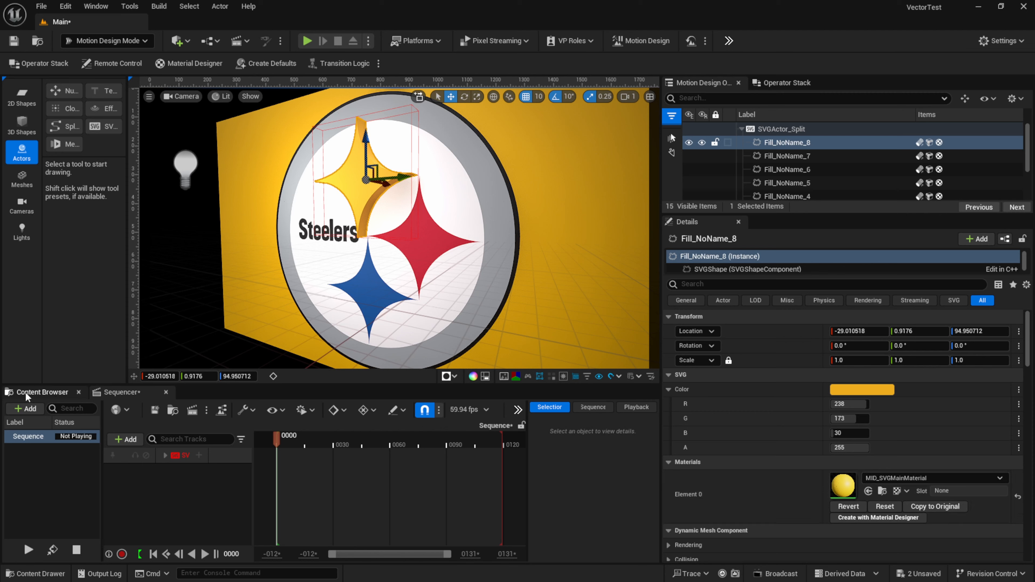
click(41, 393)
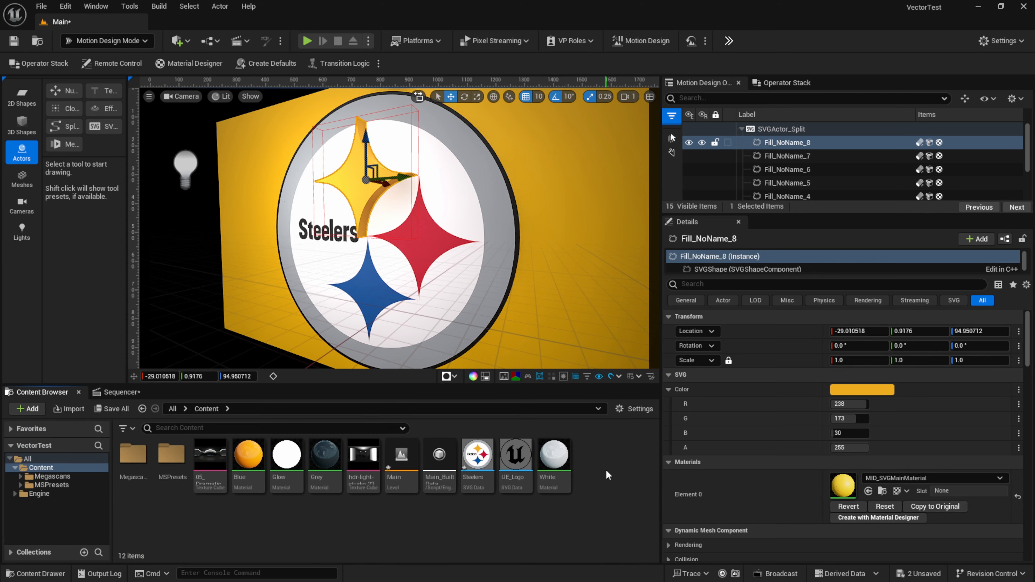
click(242, 457)
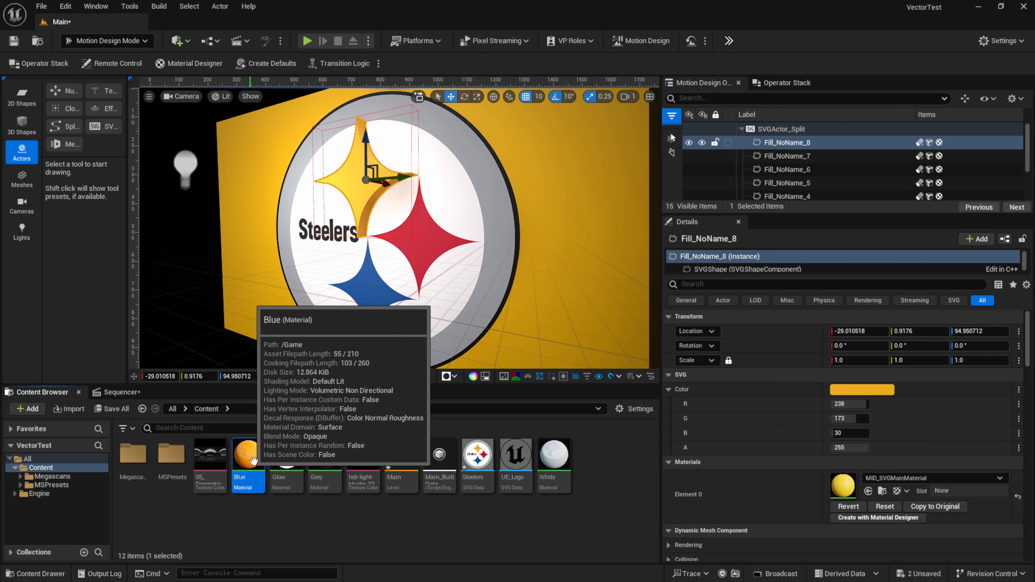
drag(266, 465, 844, 486)
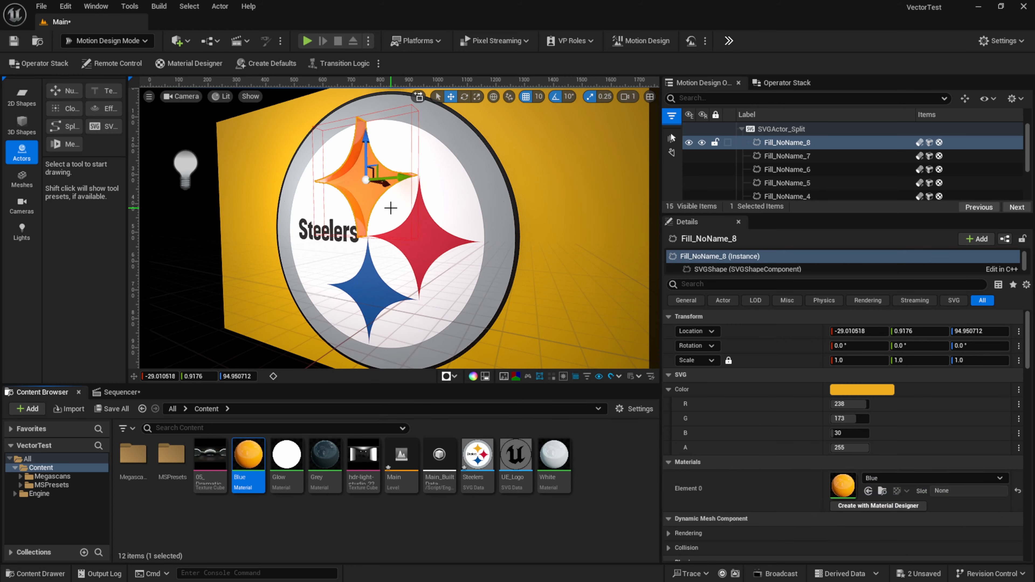
mouse_move(390, 208)
right_down()
mouse_move(427, 201)
mouse_move(379, 201)
right_up()
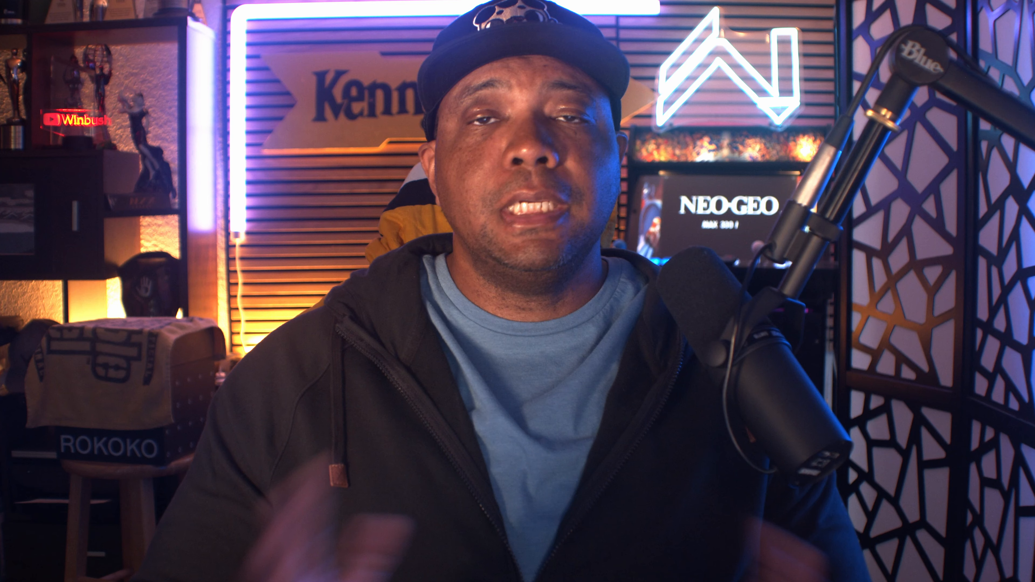